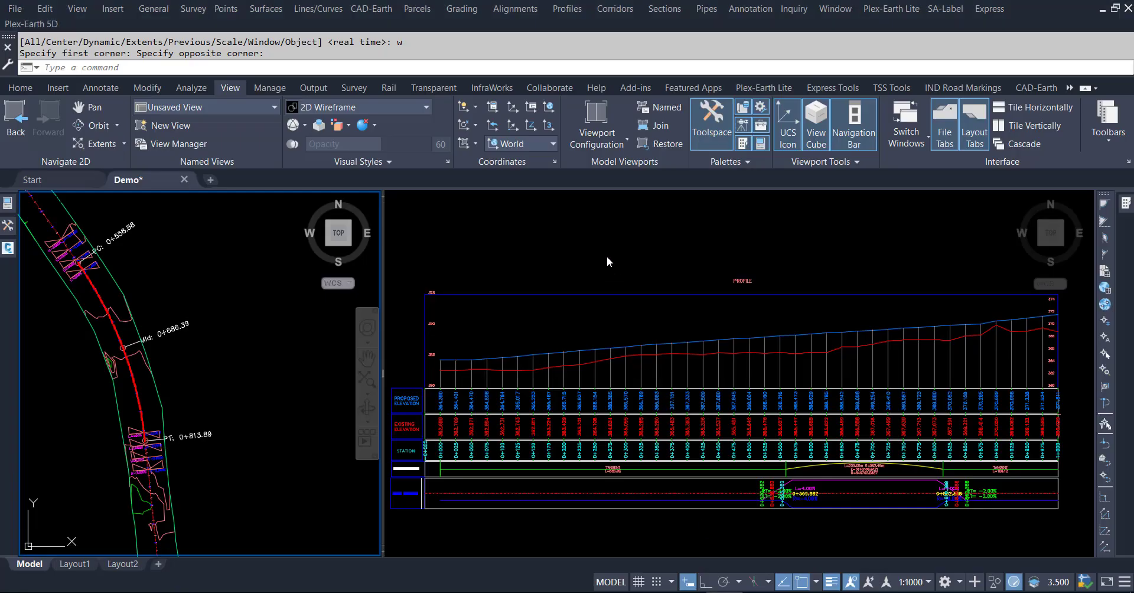
Switch to the Home ribbon tab and pan the curved alignment's plan view down slightly
left_click(607, 261)
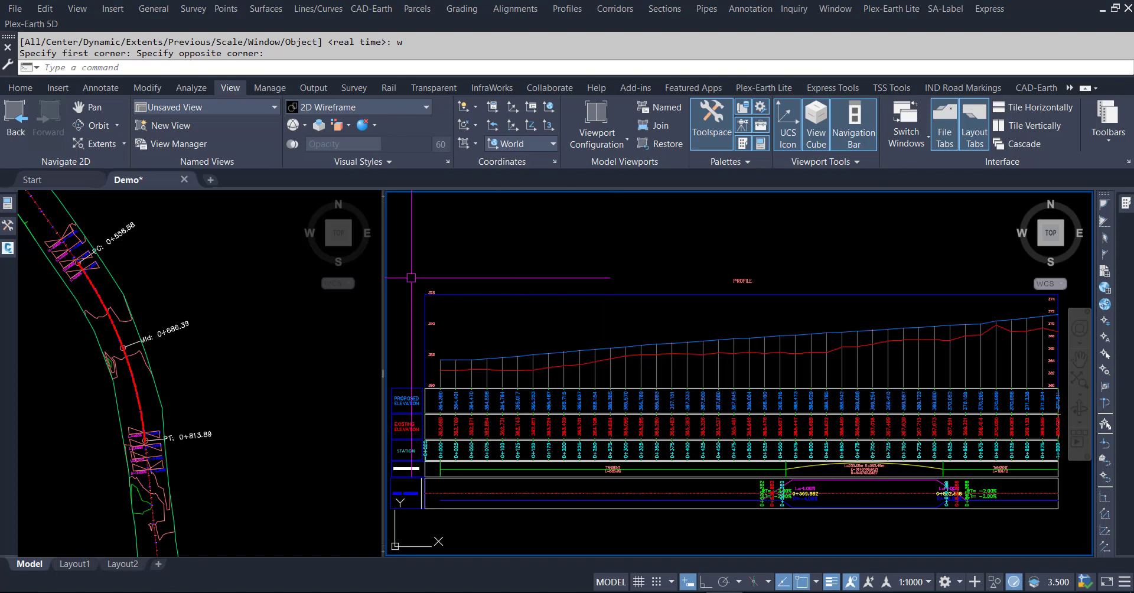
left_click(319, 322)
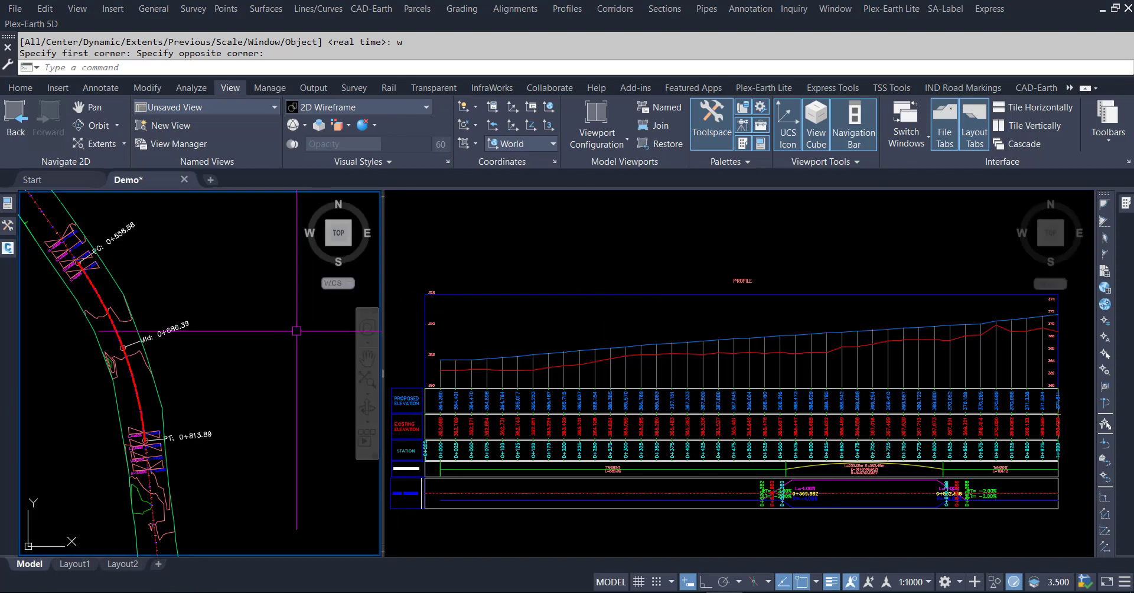
left_click(600, 327)
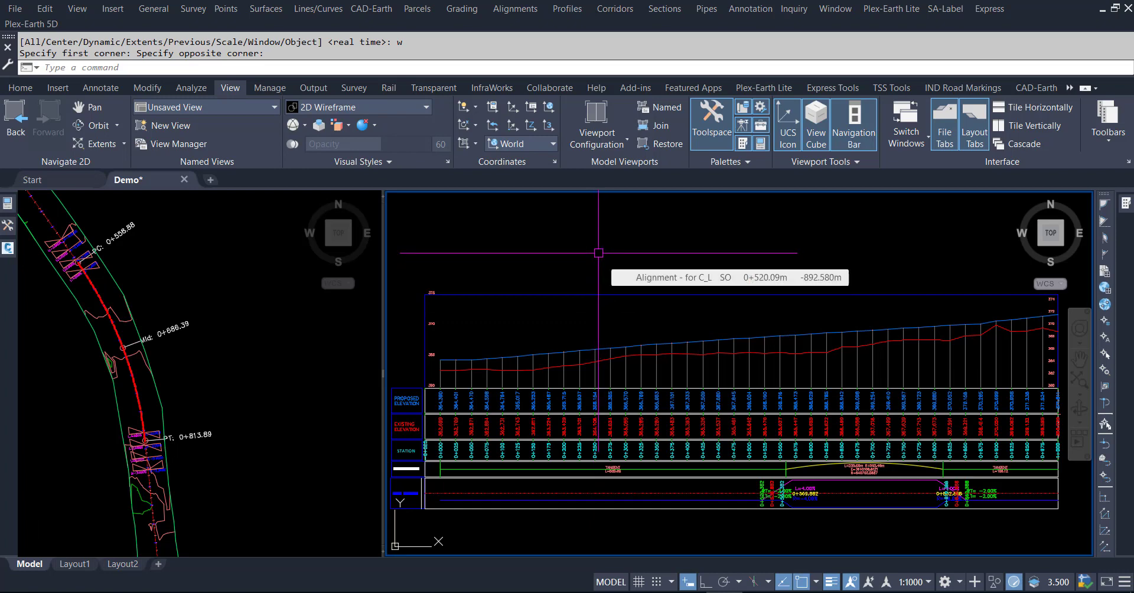
left_click(321, 386)
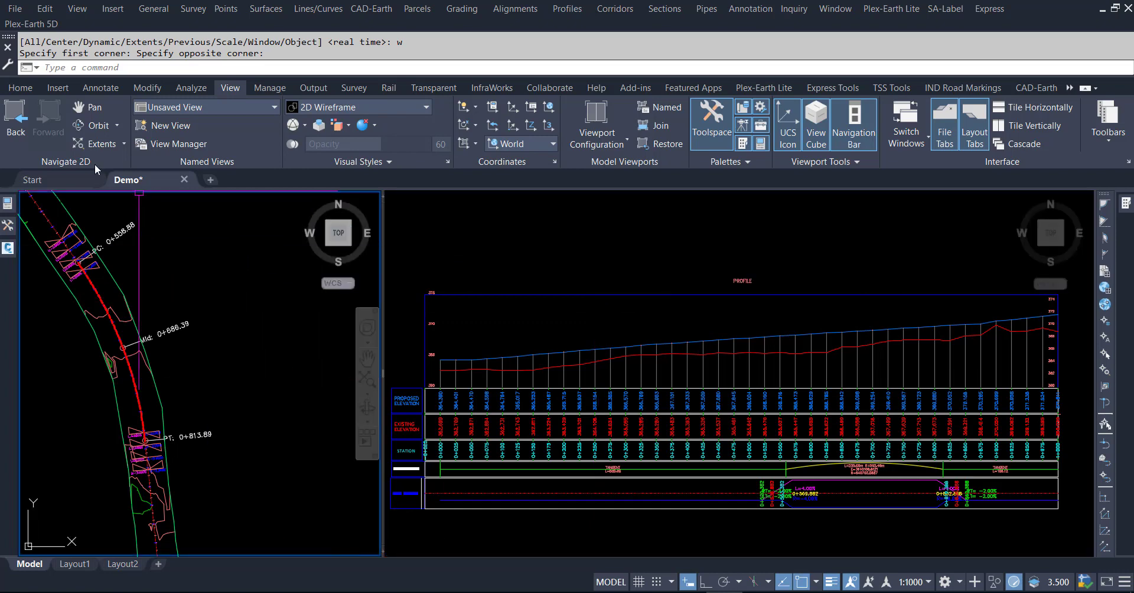
left_click(20, 88)
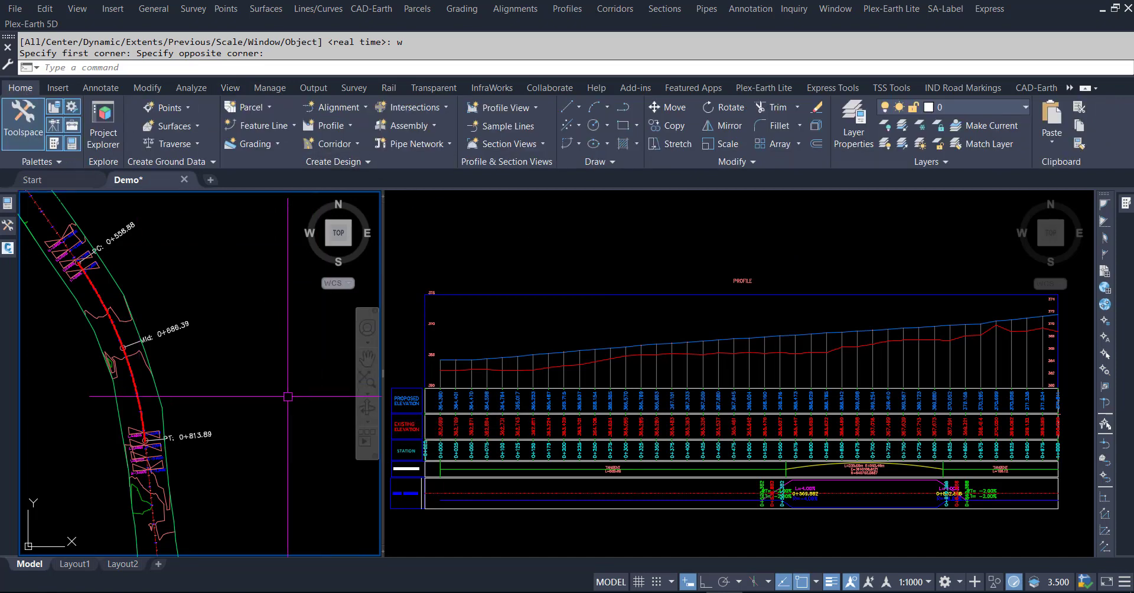
middle_click_drag(275, 390, 268, 415)
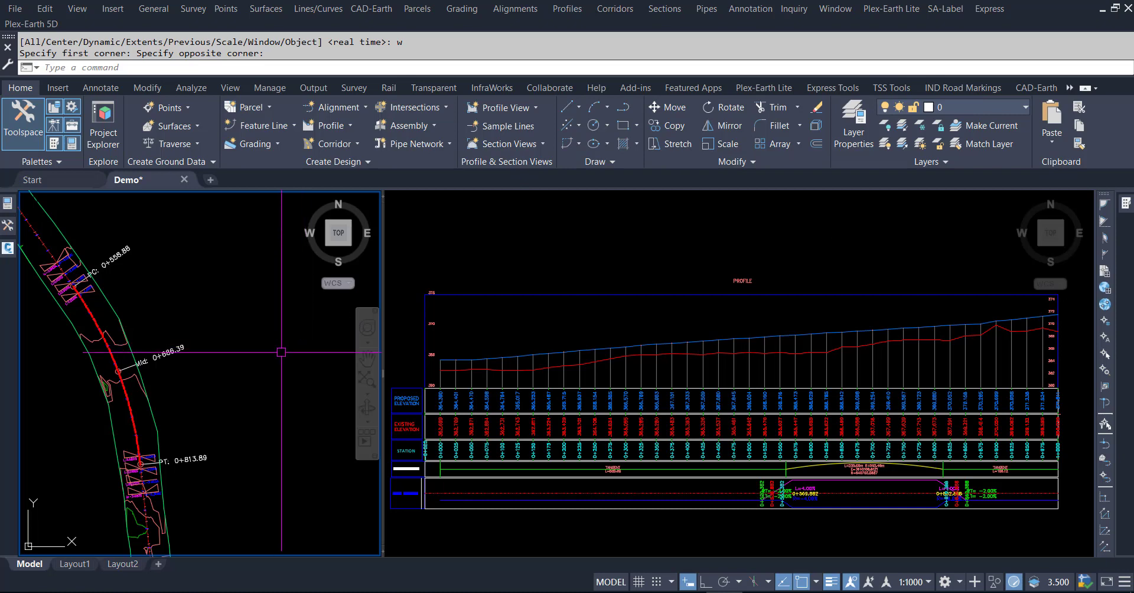
middle_click_drag(265, 354, 264, 371)
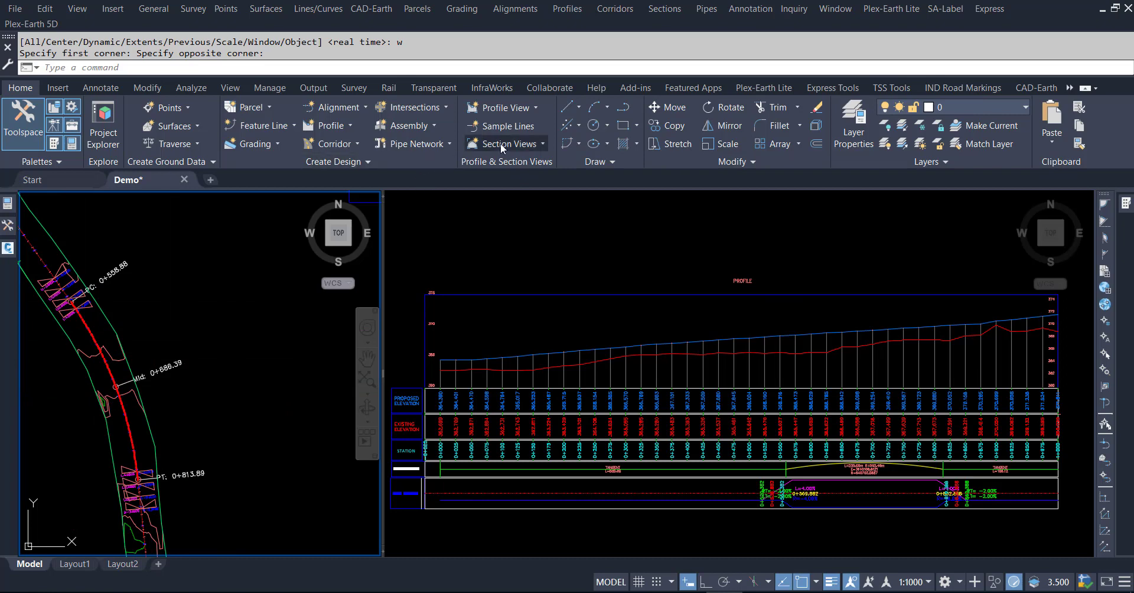
Create assembly 'Single C-Way' with Codes for Demo code set style, Basic style, type Other
left_click(411, 131)
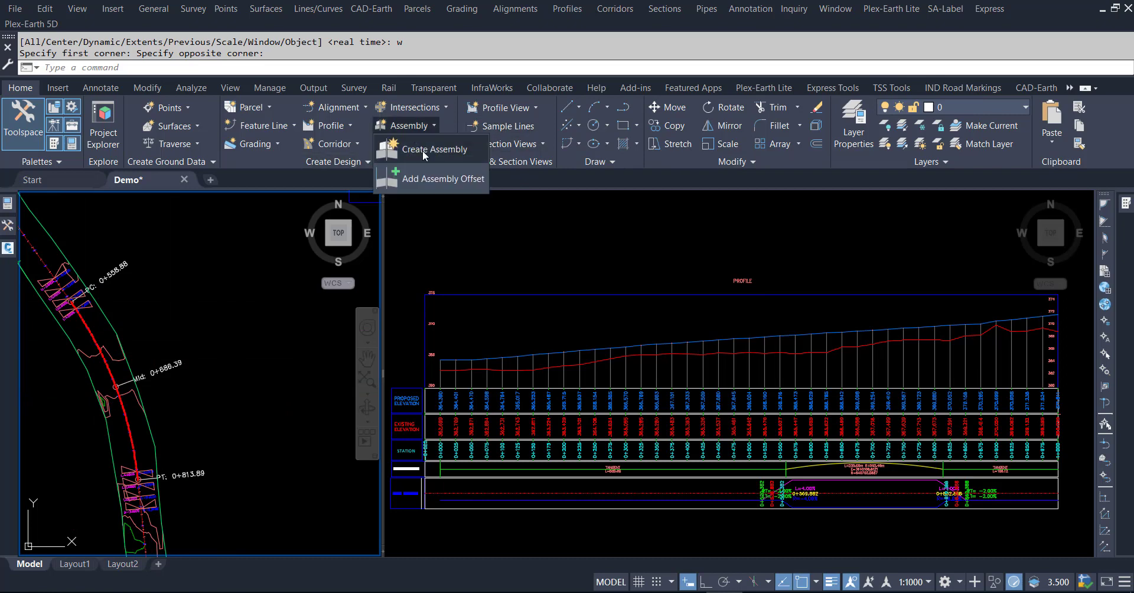
left_click(435, 149)
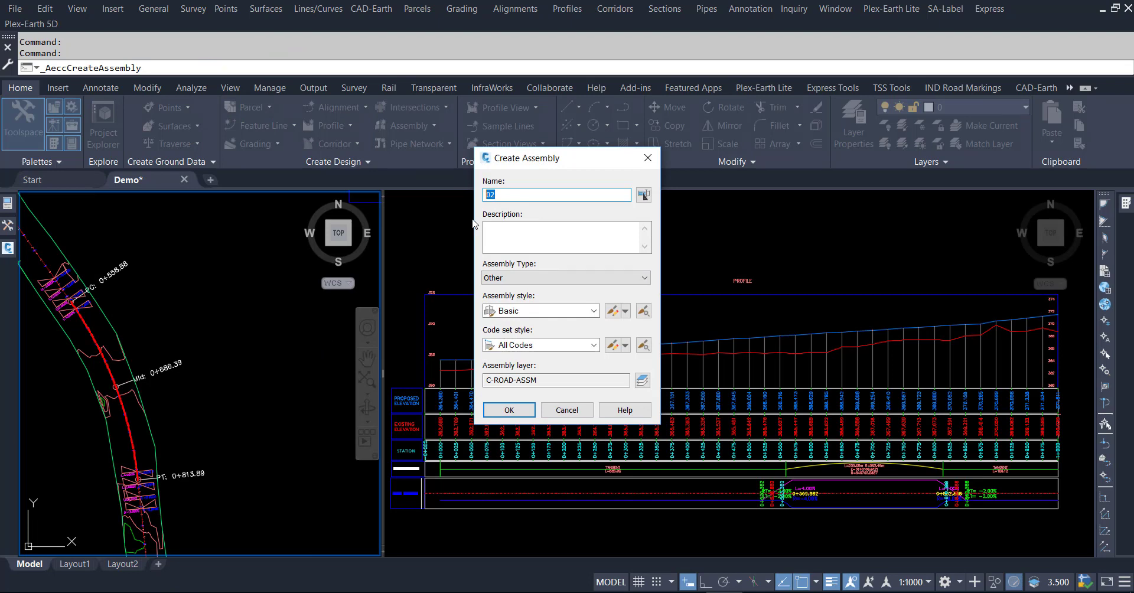
type("SZ")
type("Way")
left_click(541, 344)
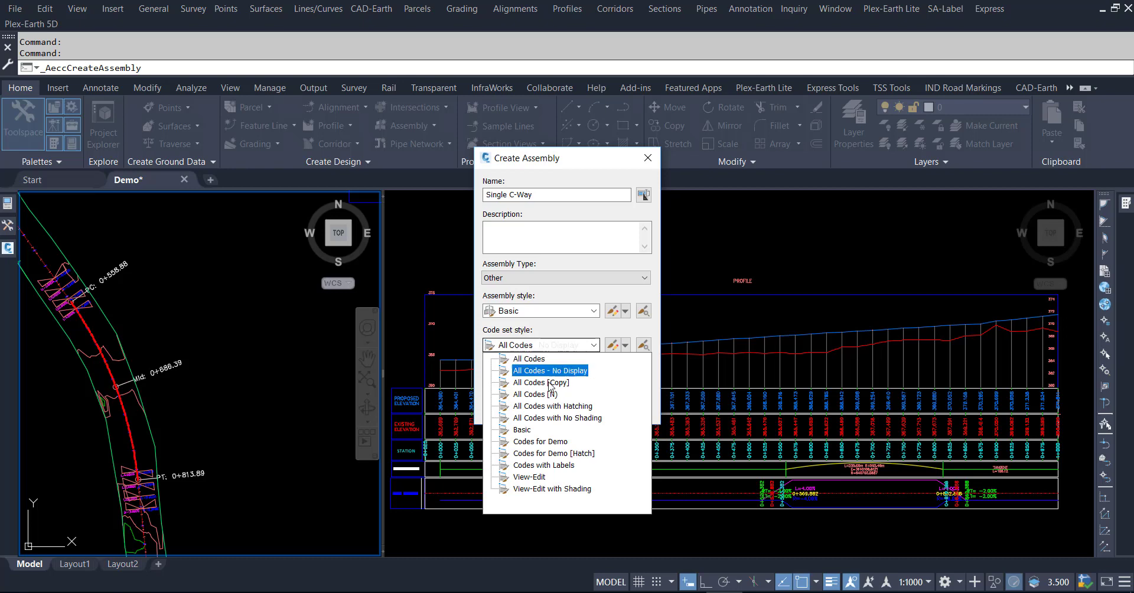
left_click(551, 443)
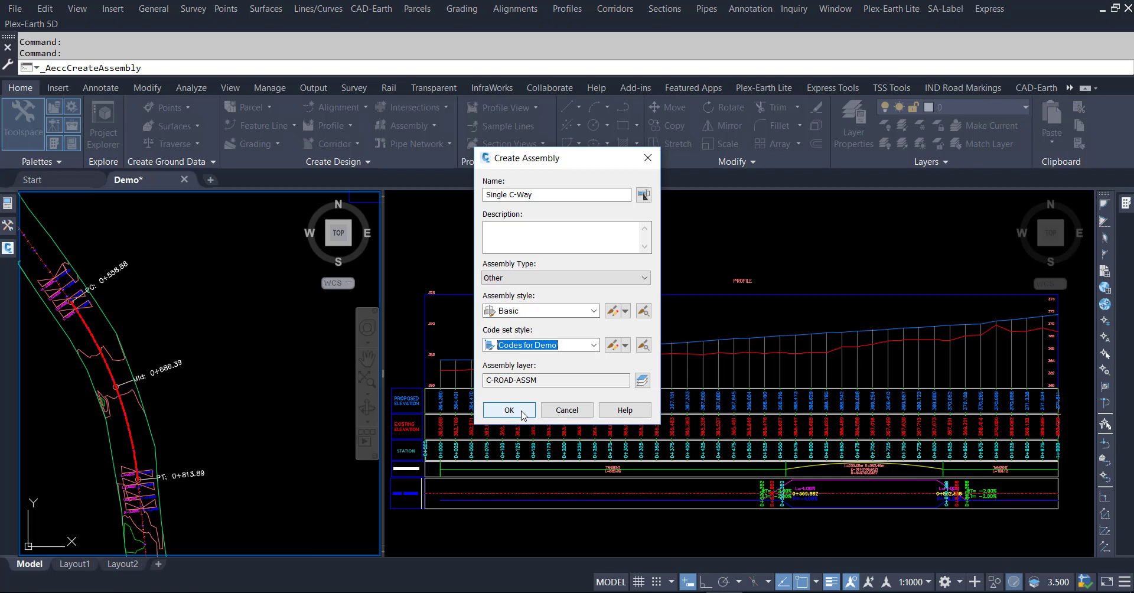
left_click(522, 312)
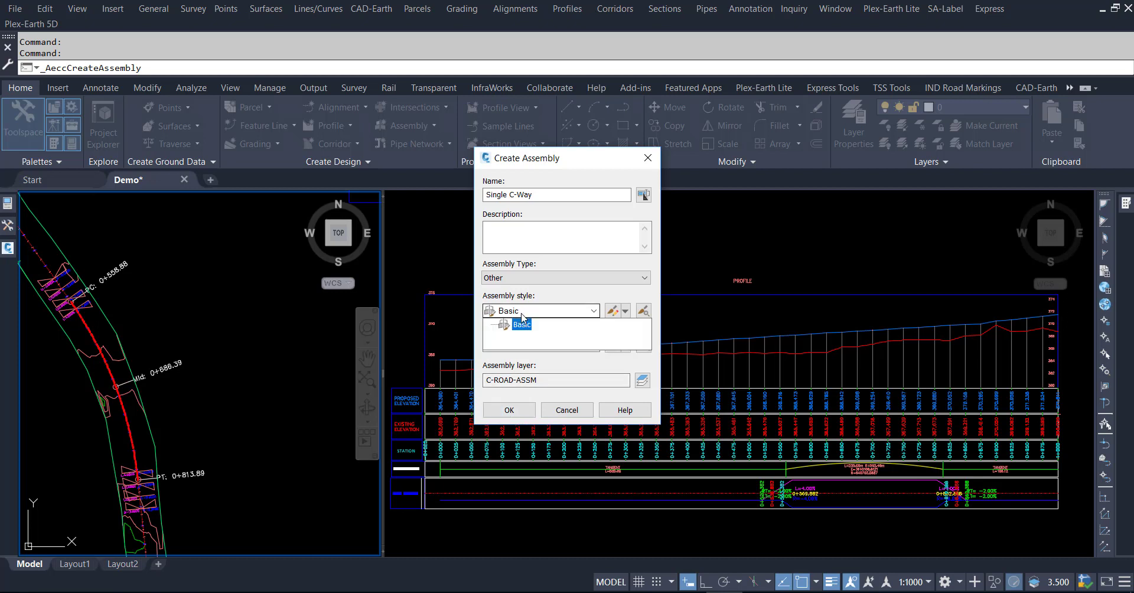
left_click(521, 316)
left_click(520, 277)
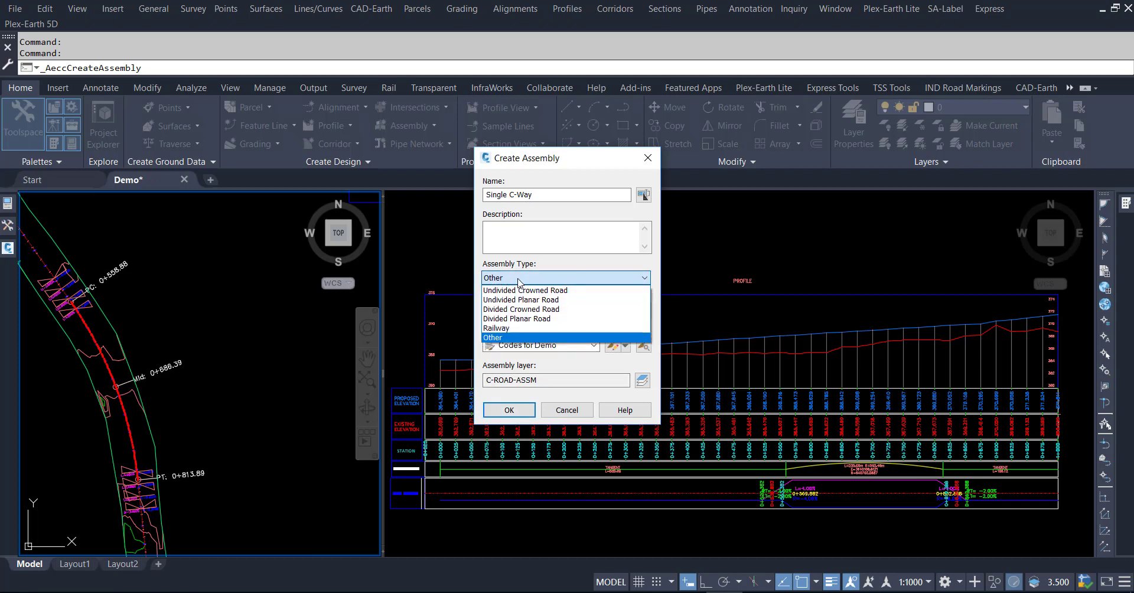
left_click(519, 282)
left_click(515, 411)
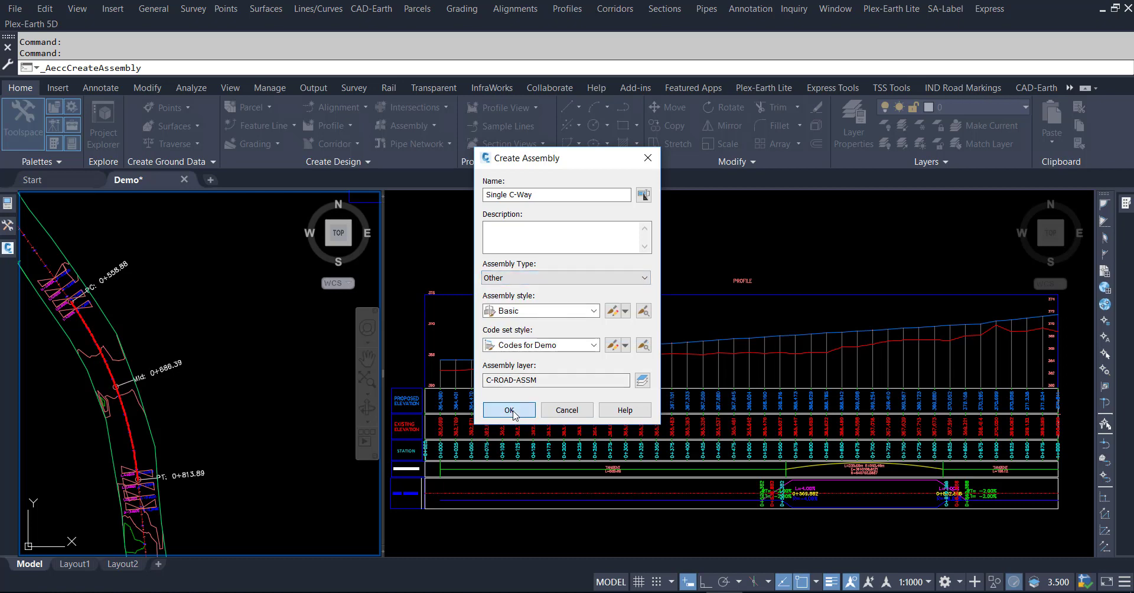
Place the Single C-Way baseline in the left viewport and show the Custom subassemblies palette
left_click(313, 403)
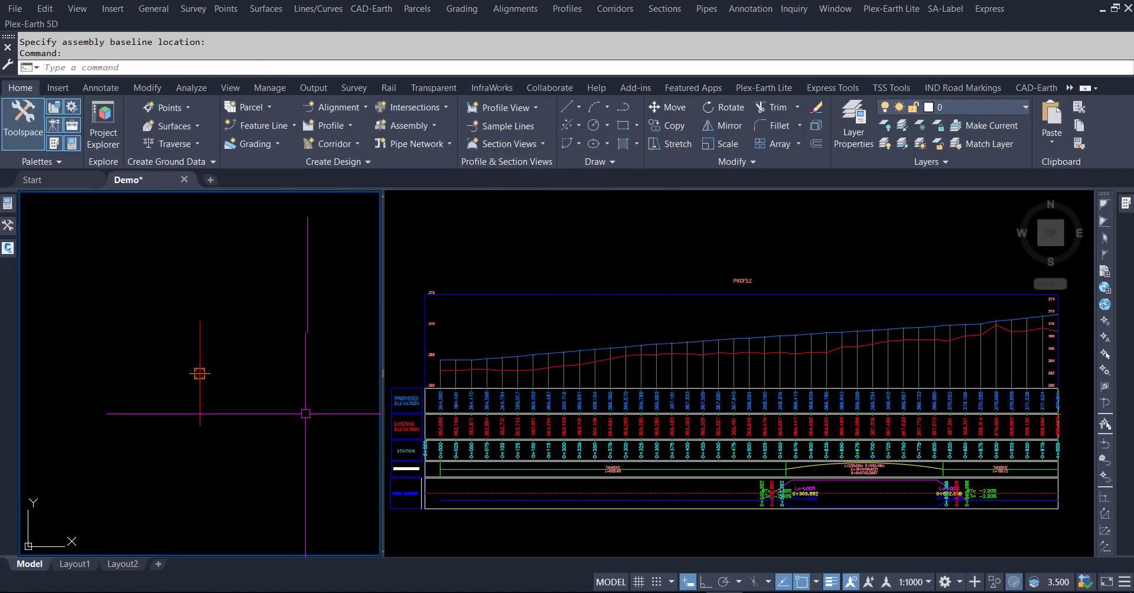
scroll(305, 413, "down", 3)
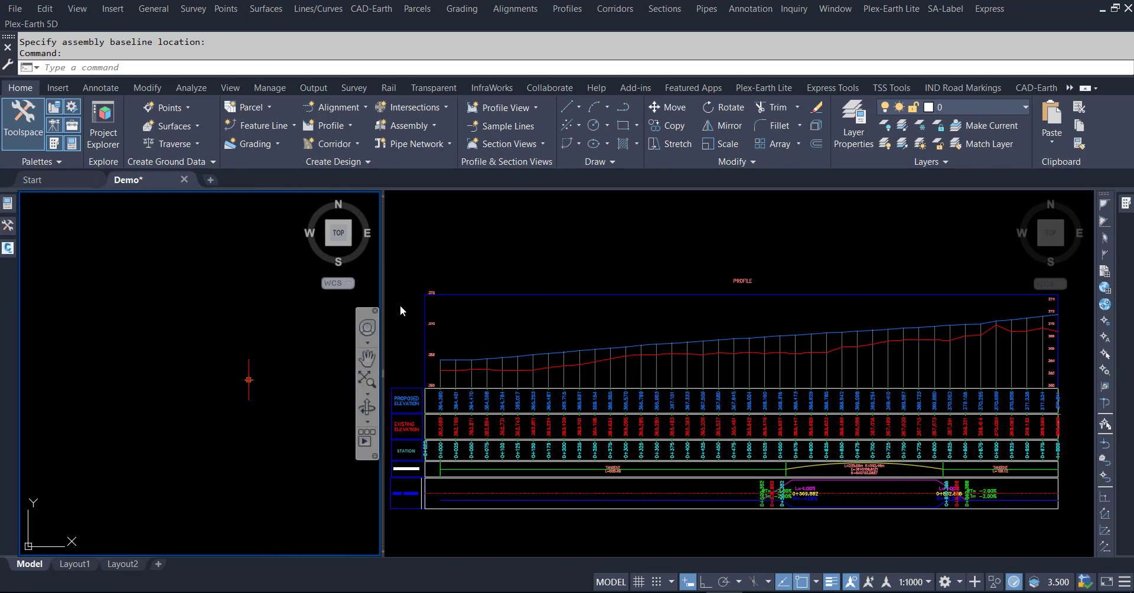
left_click(494, 253)
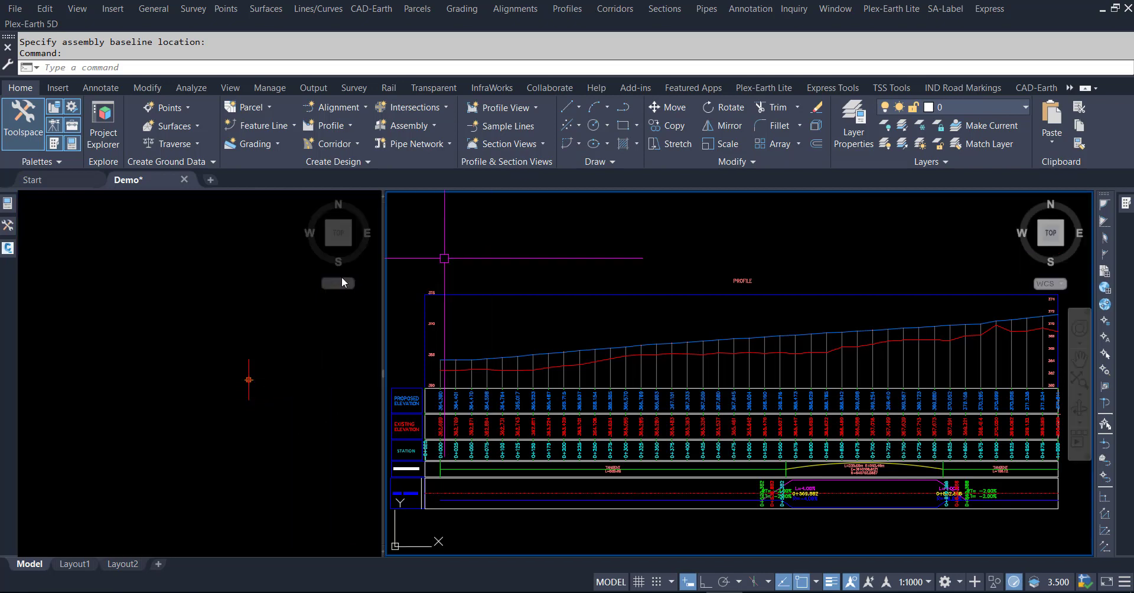
left_click(281, 404)
left_click(1126, 203)
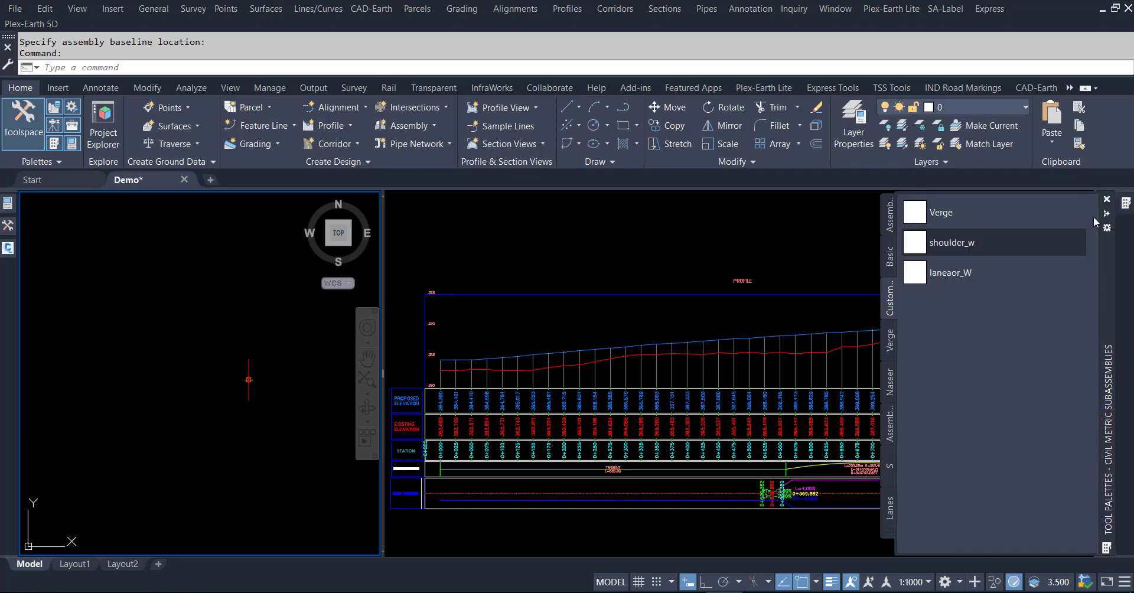
Insert a right-side laneaor_W lane (3.650m wide, −4.00%) at the Single C-Way baseline marker
left_click(952, 275)
mouse_move(8, 372)
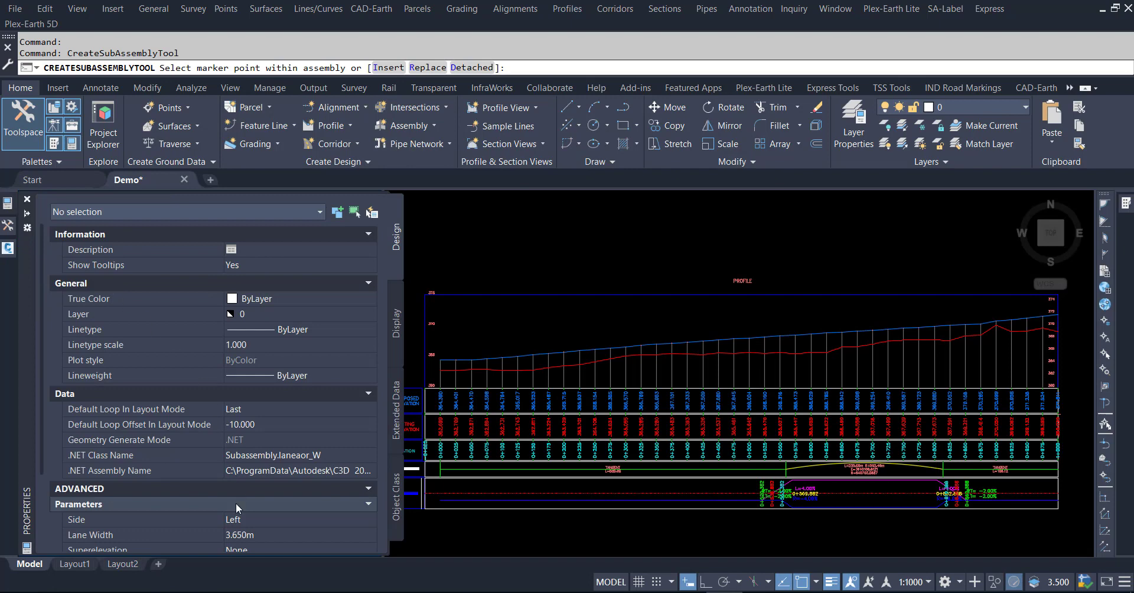
left_click(245, 518)
left_click(261, 515)
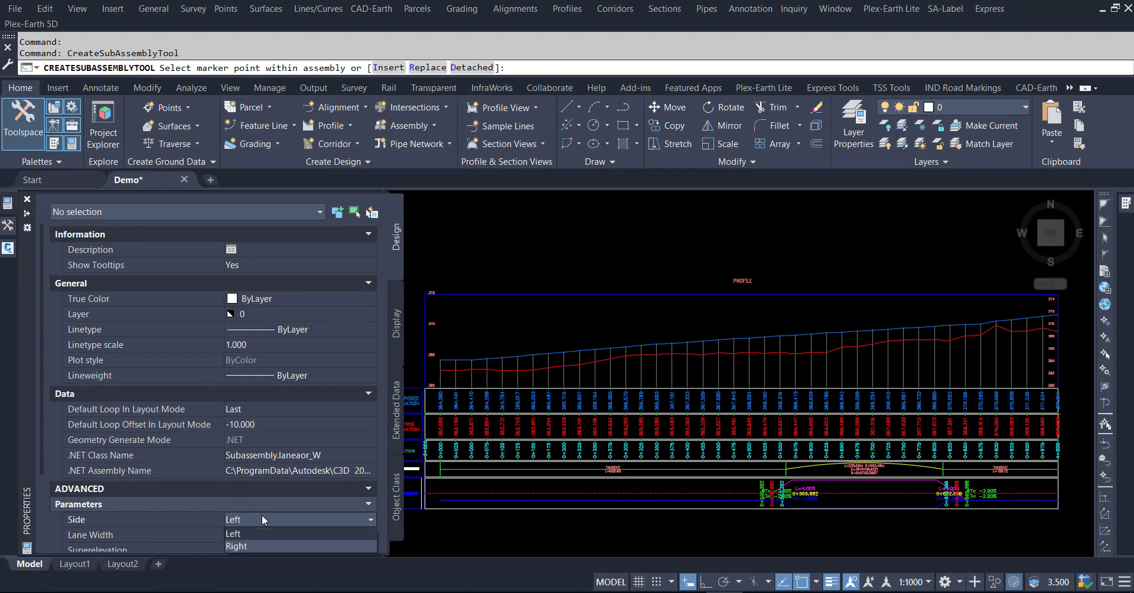
left_click(236, 547)
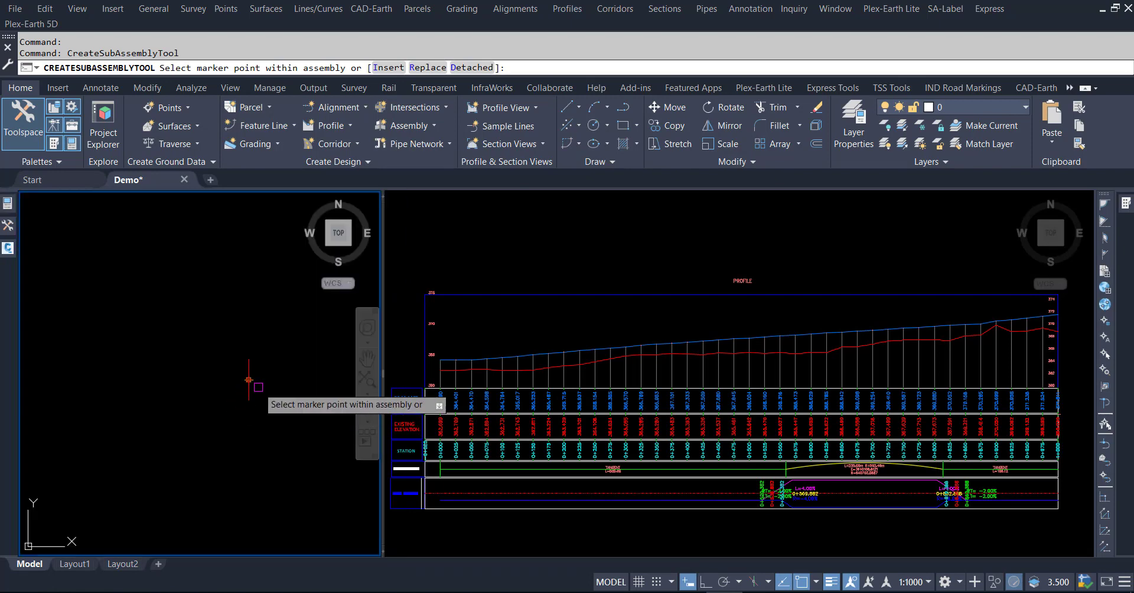
left_click(249, 379)
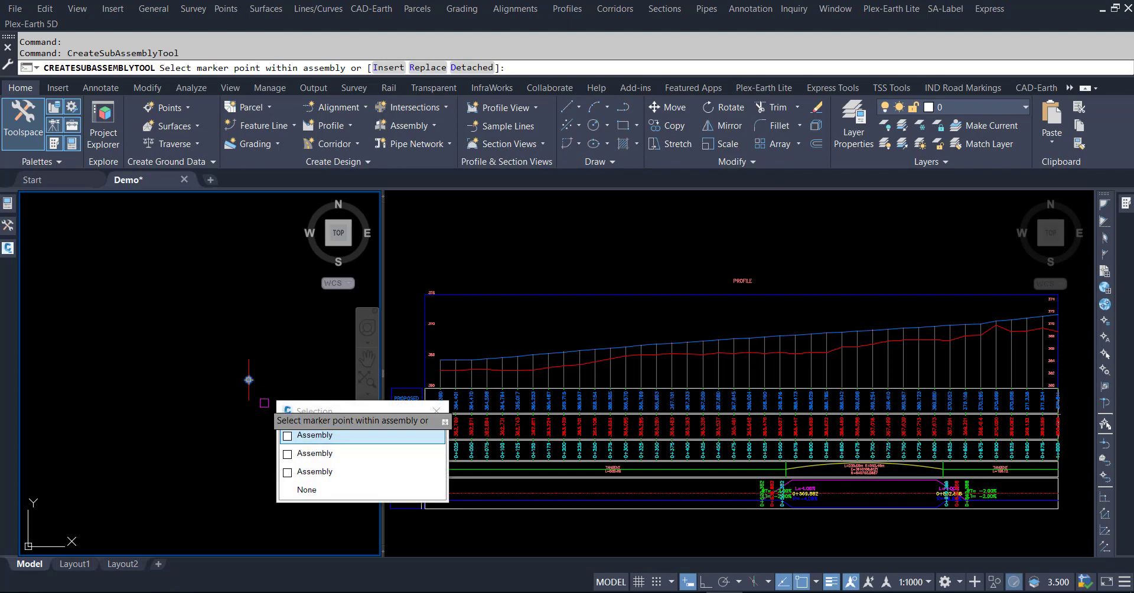
left_click(320, 436)
scroll(274, 392, "up", 2)
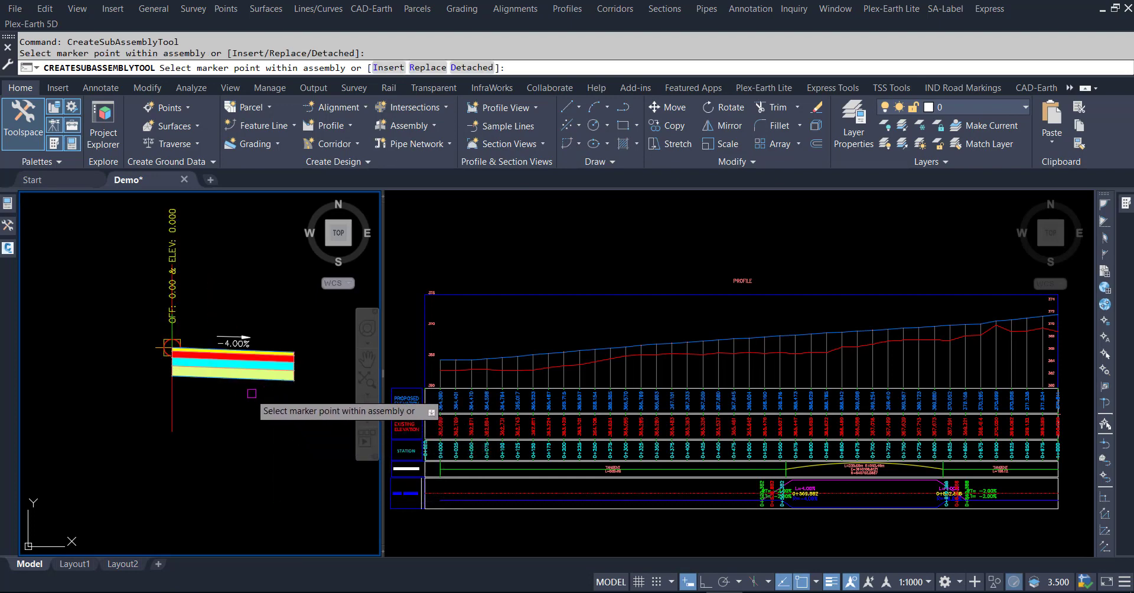
scroll(248, 393, "up", 2)
middle_click_drag(223, 436, 202, 449)
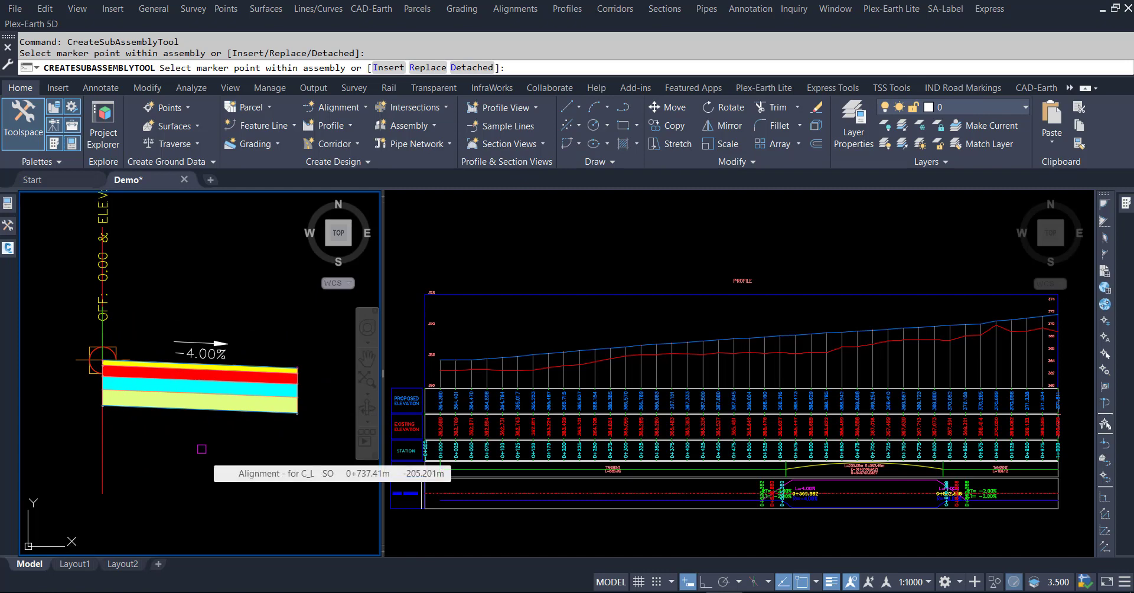
key("Escape")
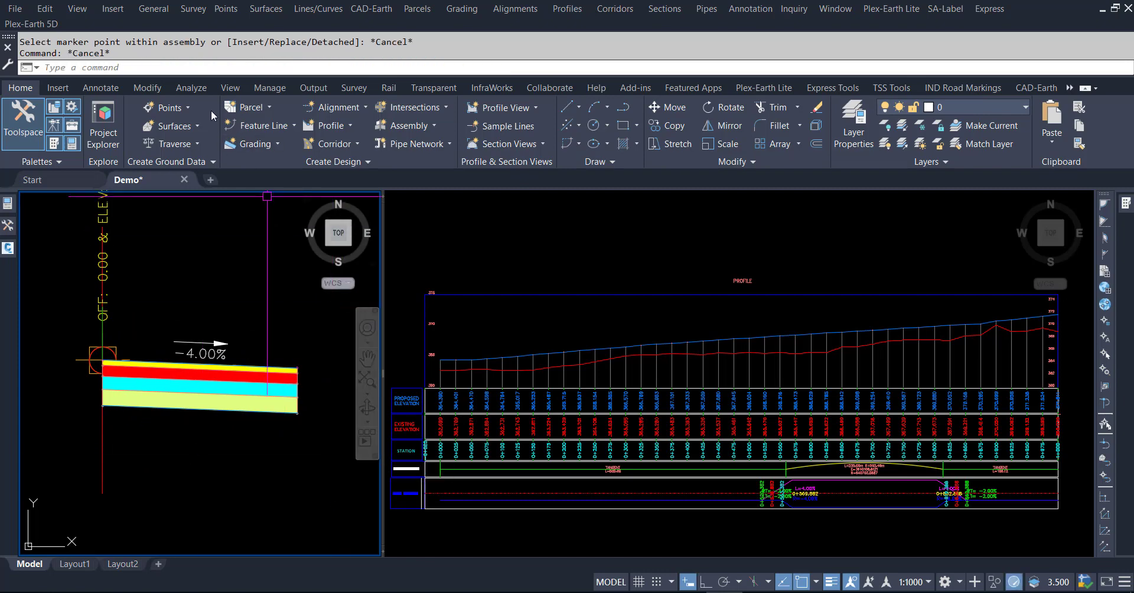
Switch to a Single viewport layout showing the assembly and reopen the subassembly palette
left_click(231, 87)
left_click(608, 140)
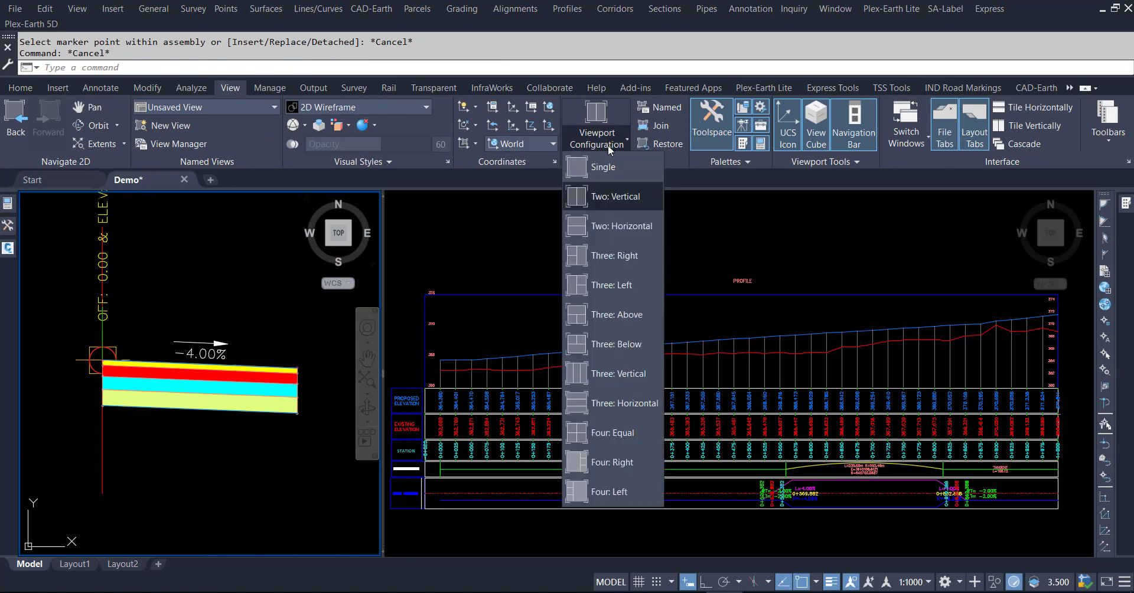
left_click(604, 170)
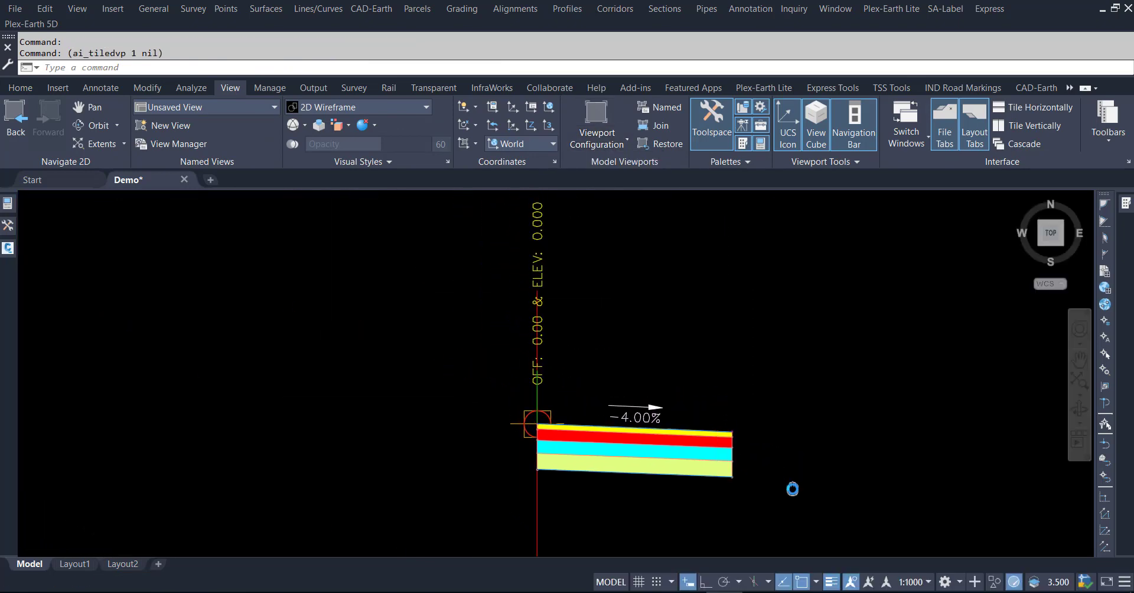
left_click(781, 323)
key("Escape")
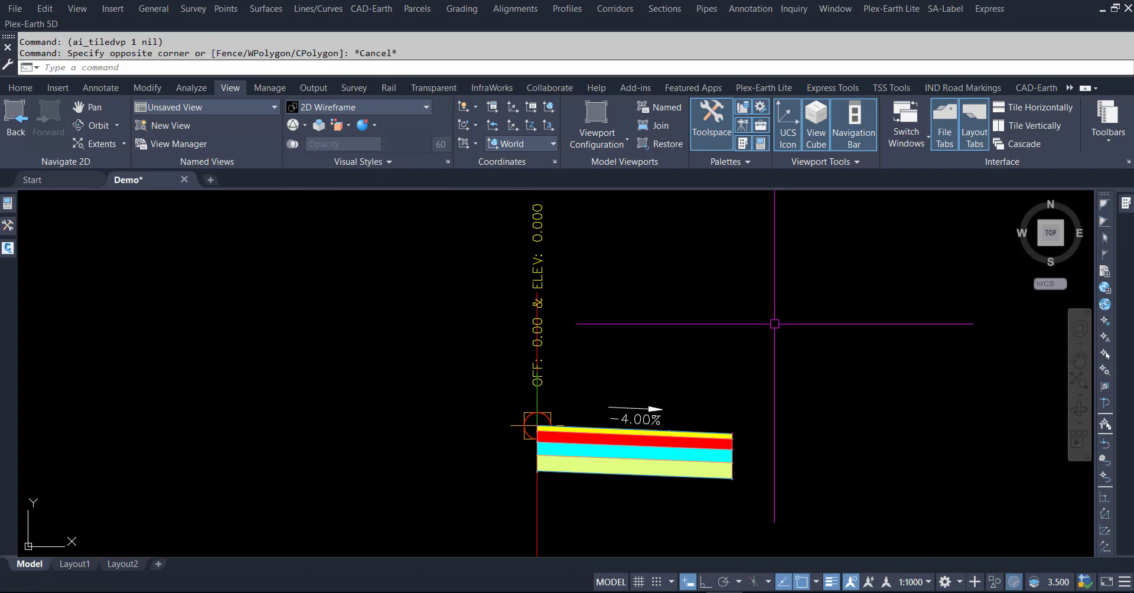
key("Escape")
key("Escape")
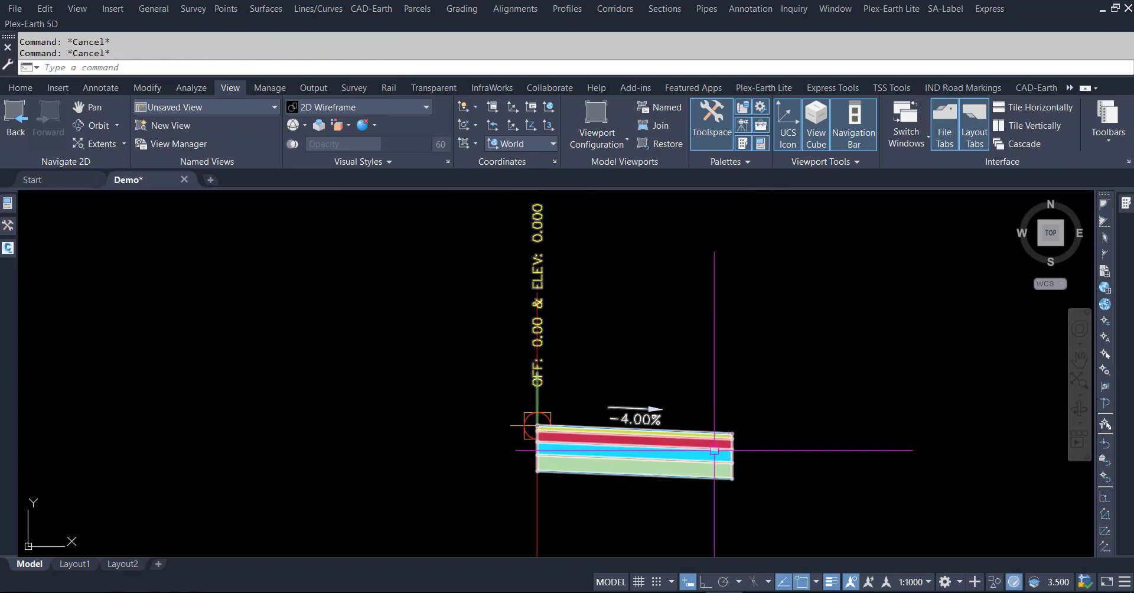
left_click(1126, 204)
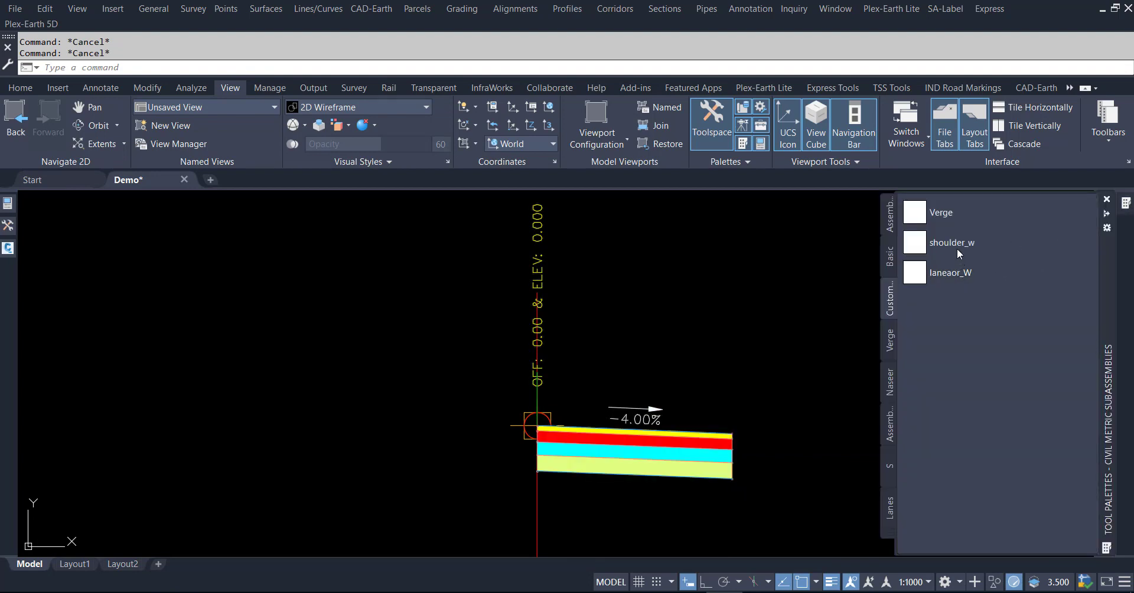
Attach the shoulder_w subassembly at the lane's outer end, then select the lane
left_click(948, 247)
scroll(738, 452, "up", 2)
scroll(737, 443, "up", 7)
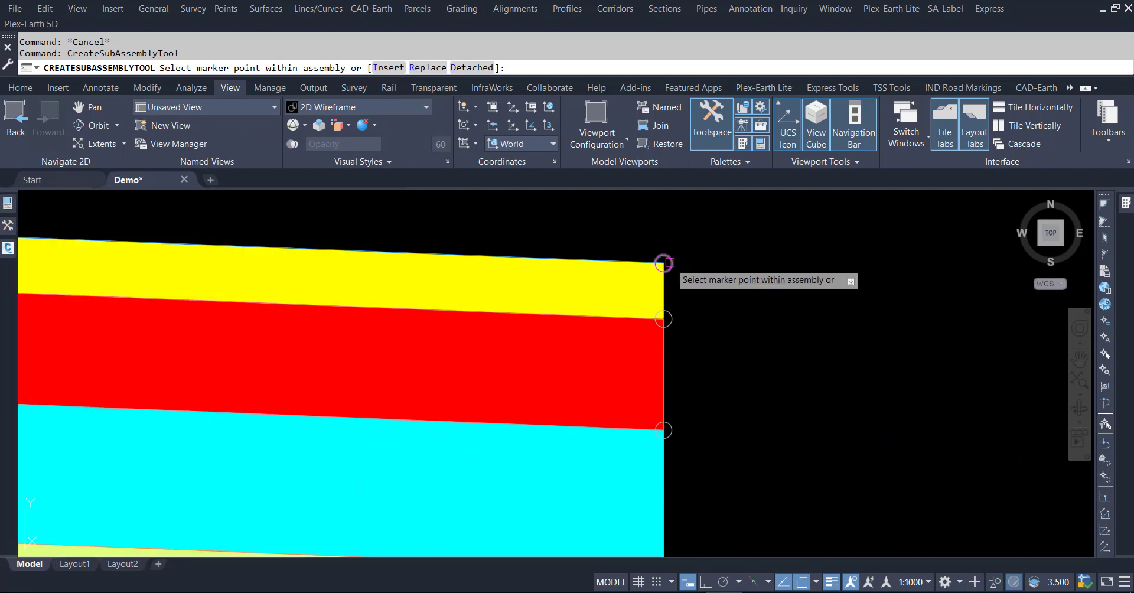
left_click(663, 263)
scroll(582, 289, "down", 5)
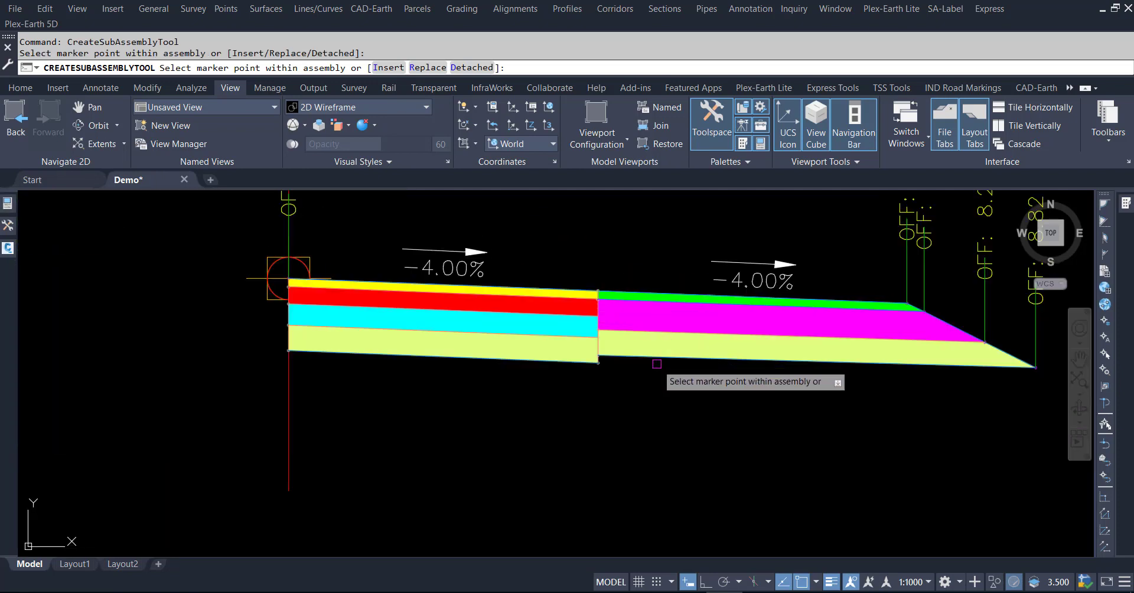
key("Escape")
key("Escape")
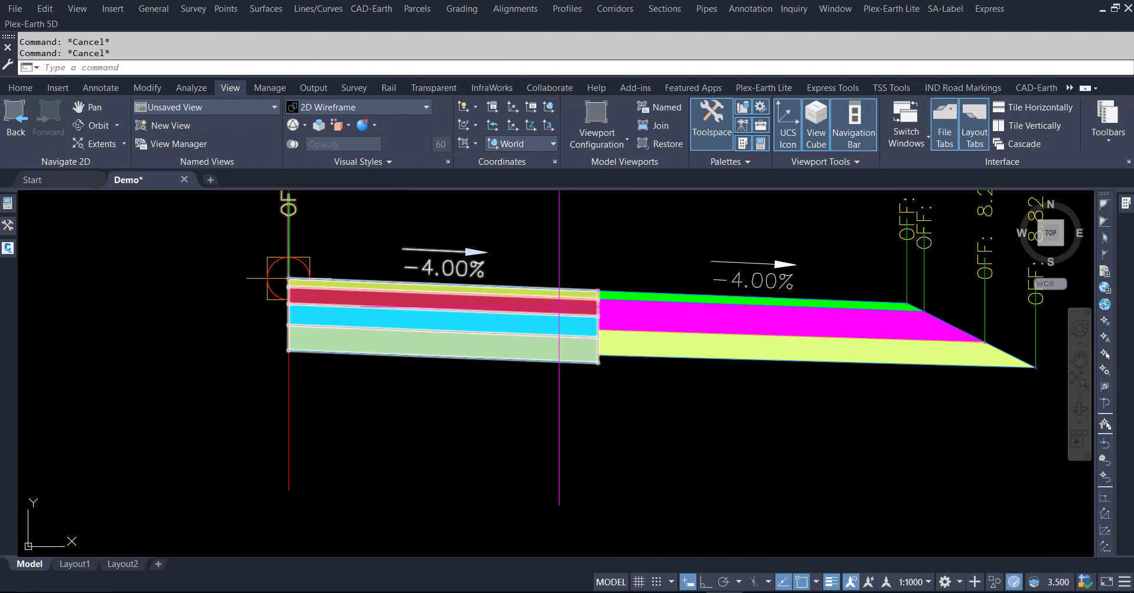
left_click(527, 290)
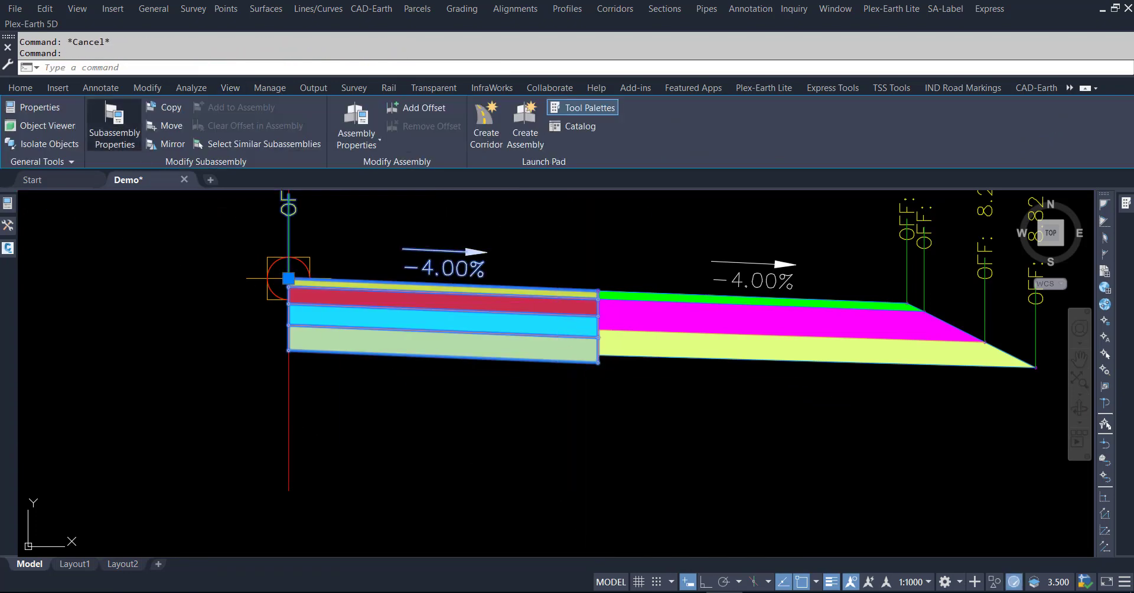
Rename the lane 'Lane RT' with Right Outside Lane Slope superelevation and Supported axis of rotation
left_click(114, 124)
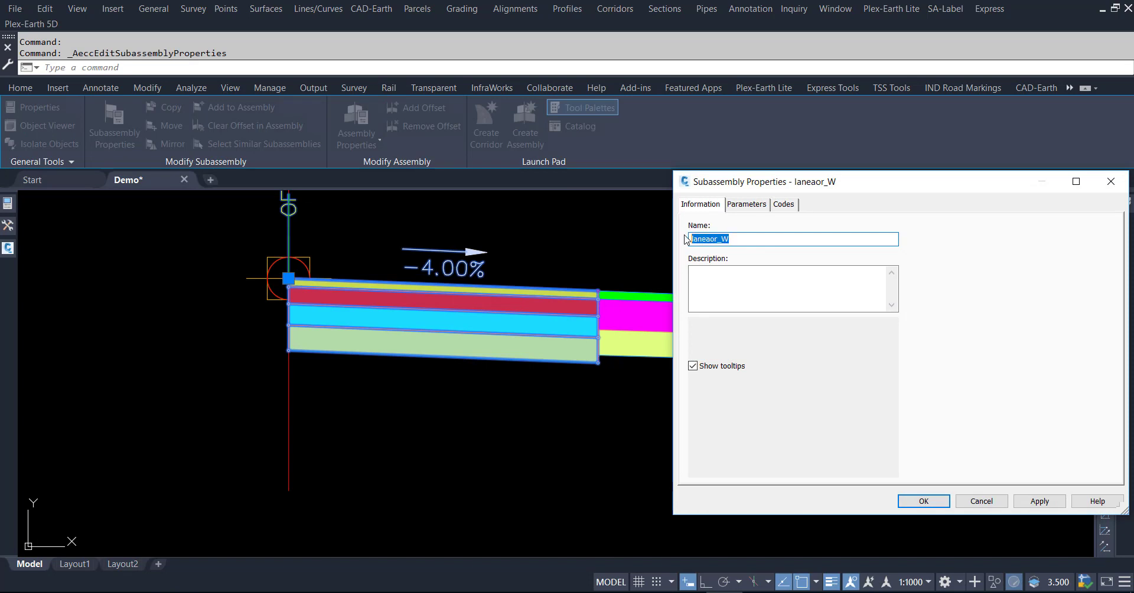
type("Lane RT")
left_click(750, 205)
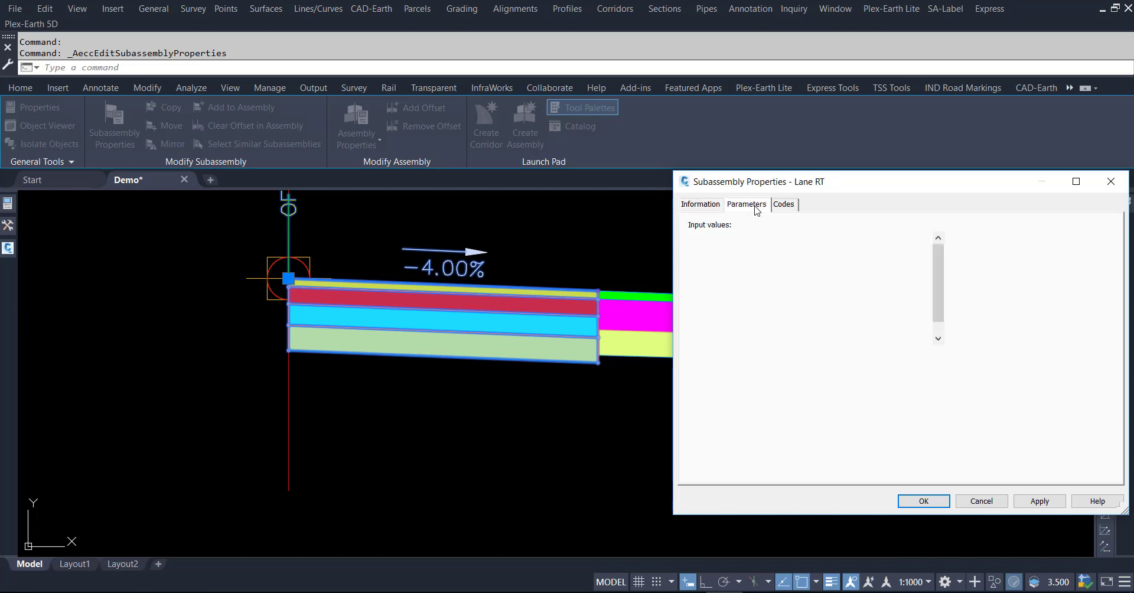
left_click(842, 273)
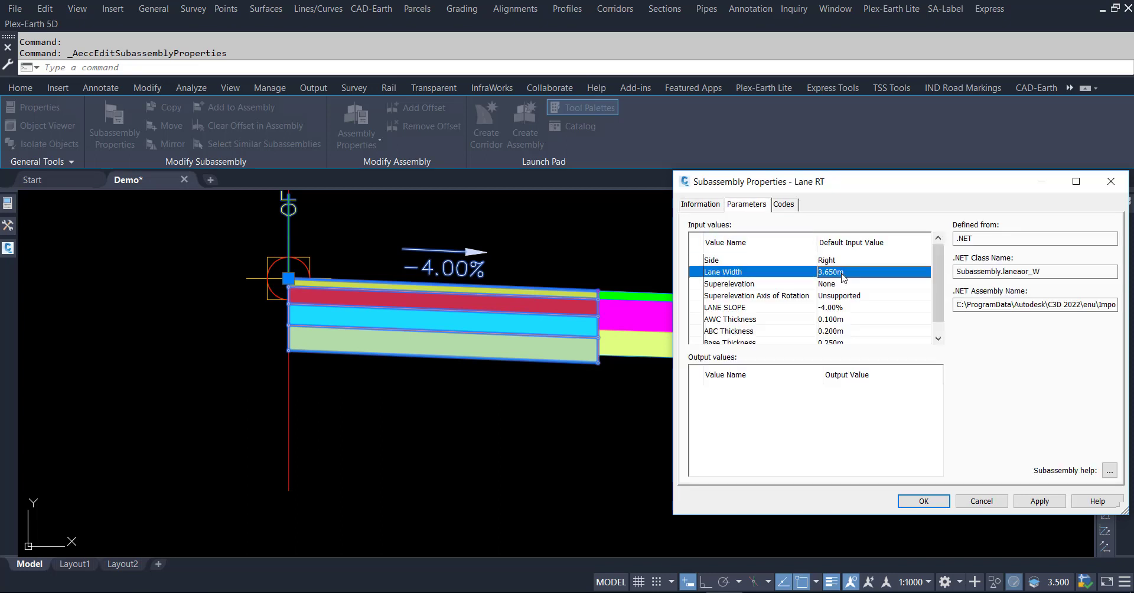
double_click(843, 287)
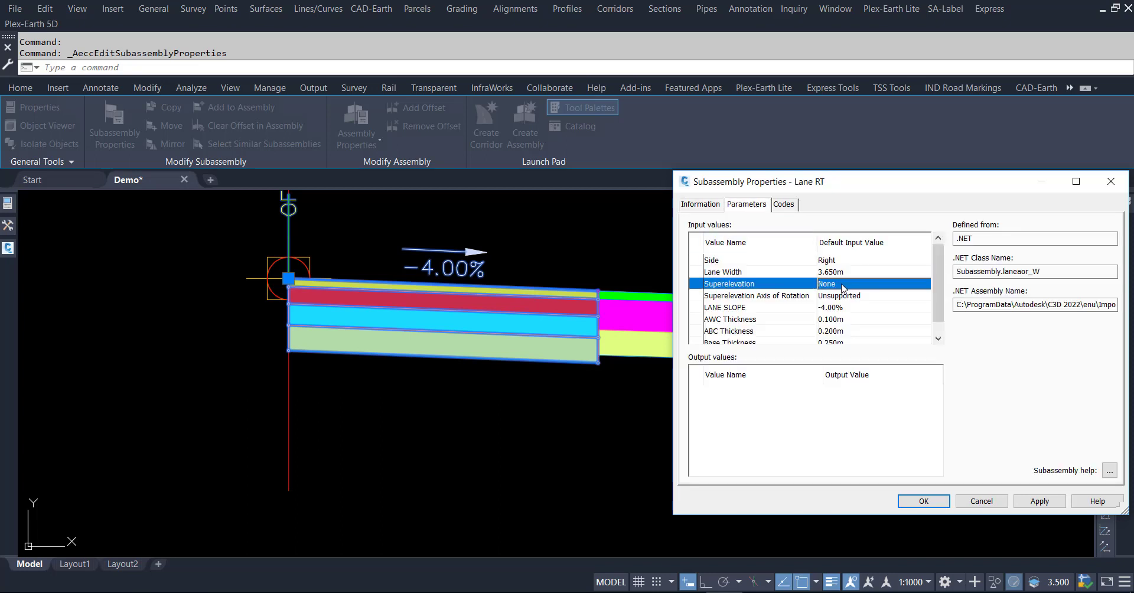
left_click(854, 342)
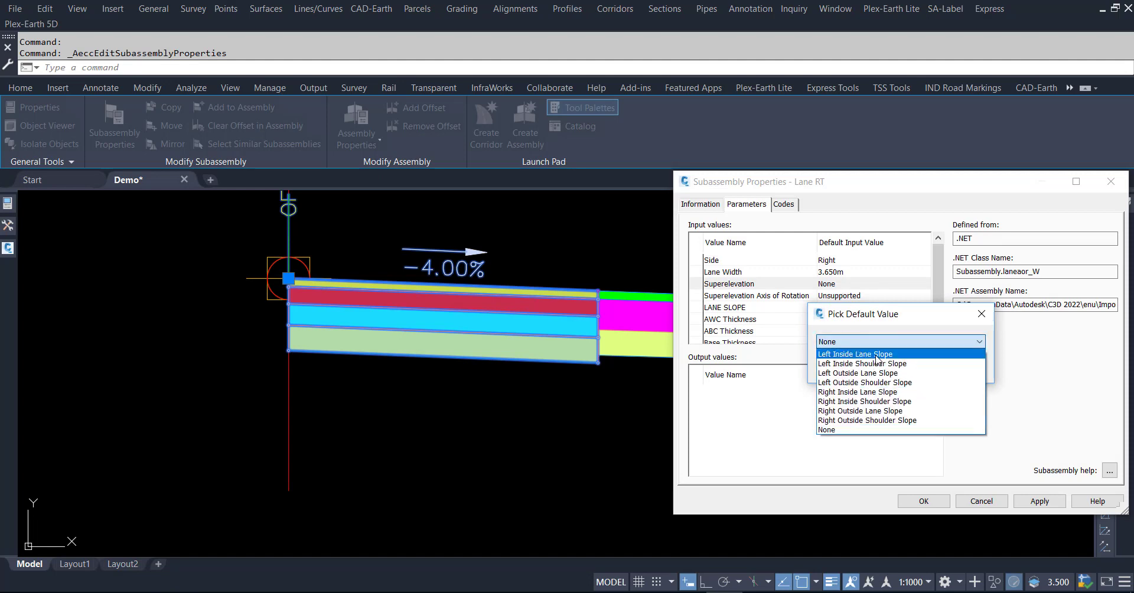
left_click(847, 412)
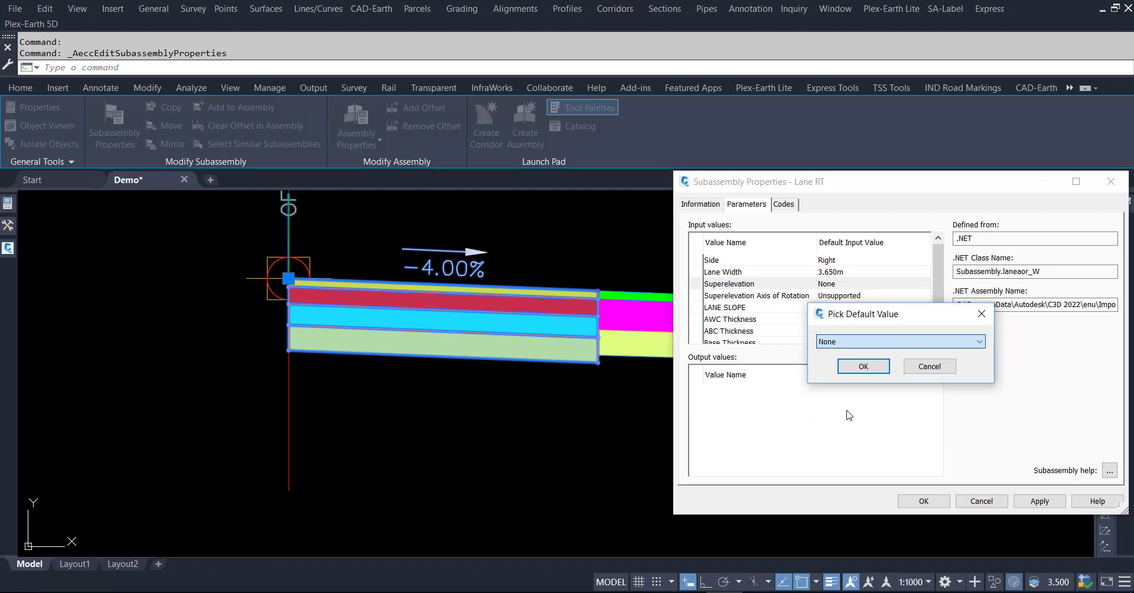
left_click(852, 367)
double_click(848, 302)
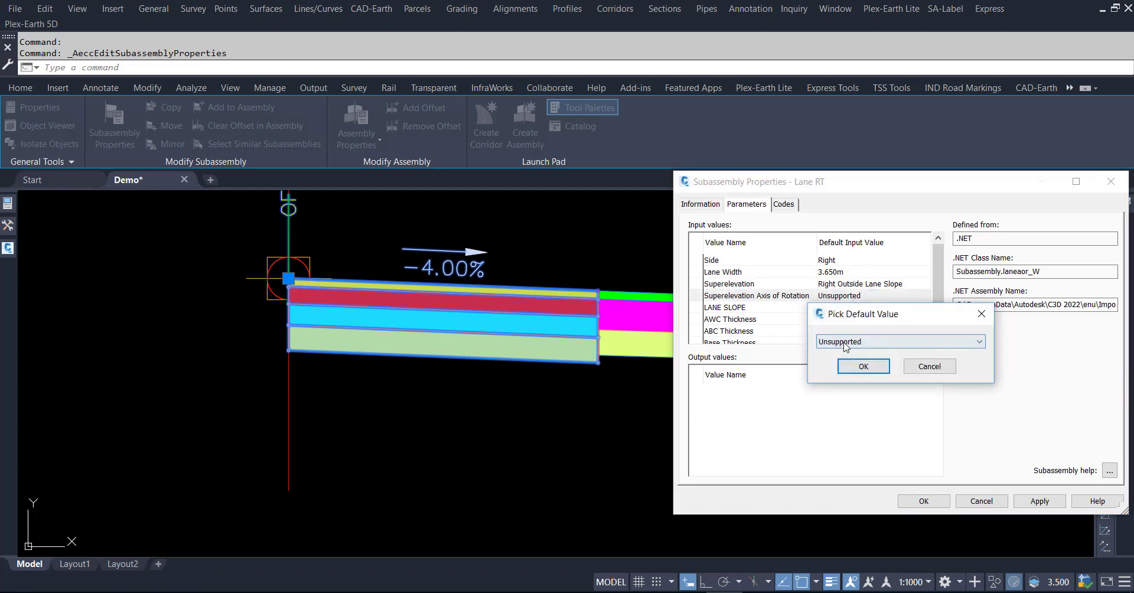
left_click(844, 341)
left_click(845, 363)
left_click(856, 366)
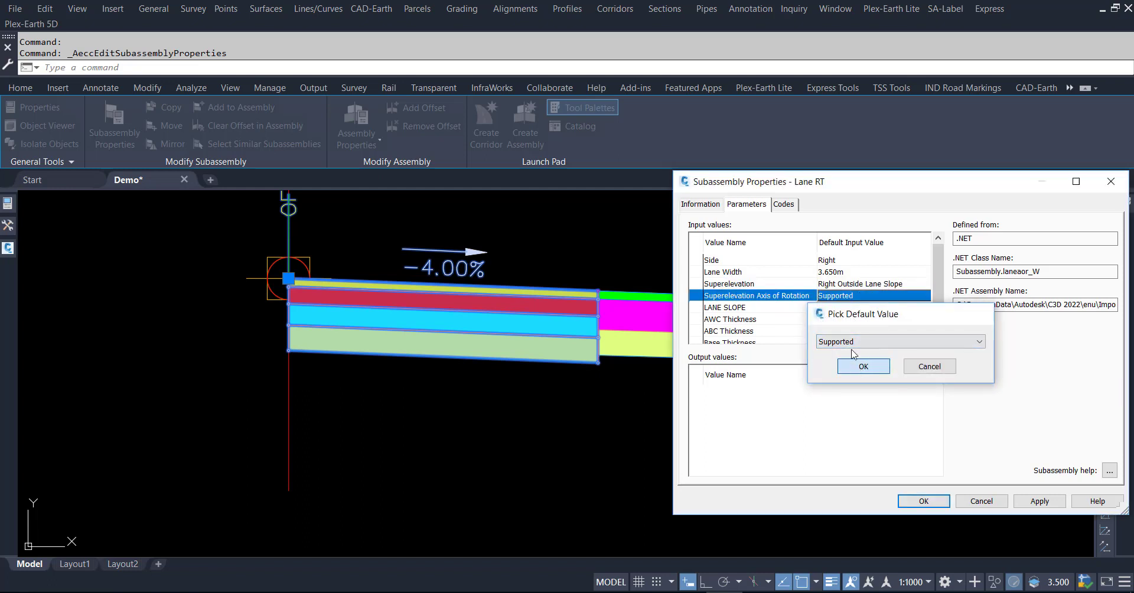
Set lane slope -2.00%, AWC thickness 0.050m and ABC thickness 0.080m, then apply
double_click(849, 308)
type("-2")
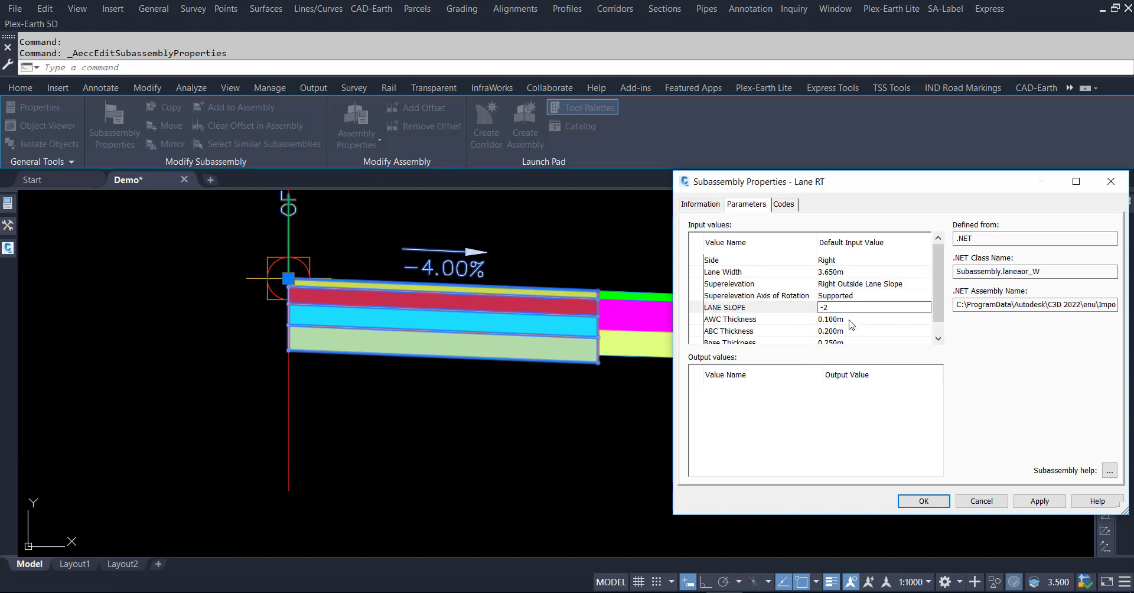
left_click(850, 320)
left_click(850, 322)
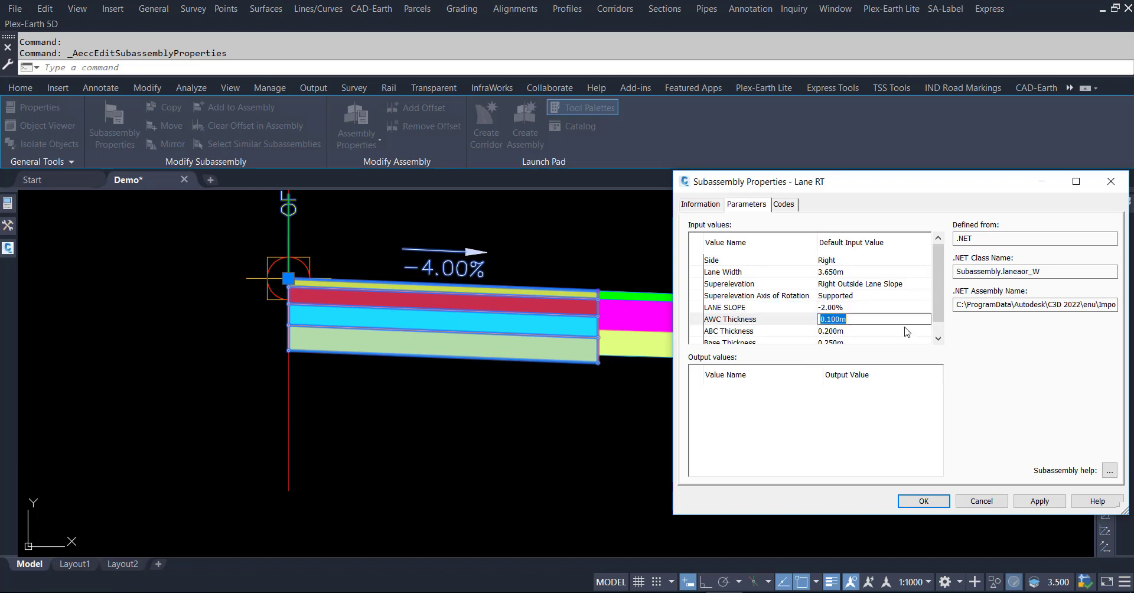
type("0.0")
type("5")
left_click(859, 333)
left_click(859, 332)
type(".08")
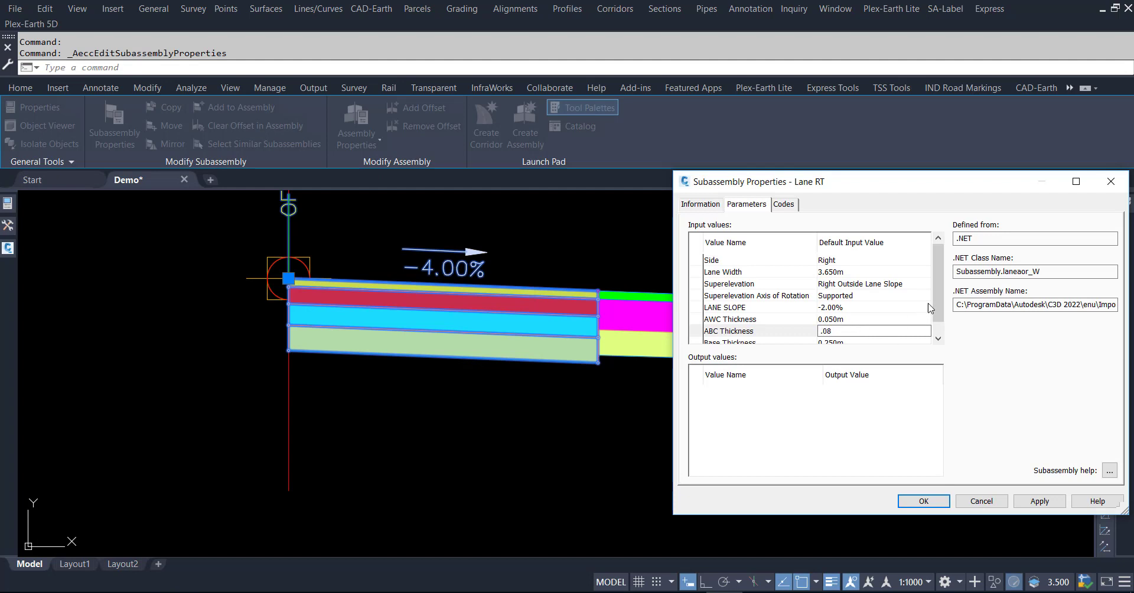
key("Return")
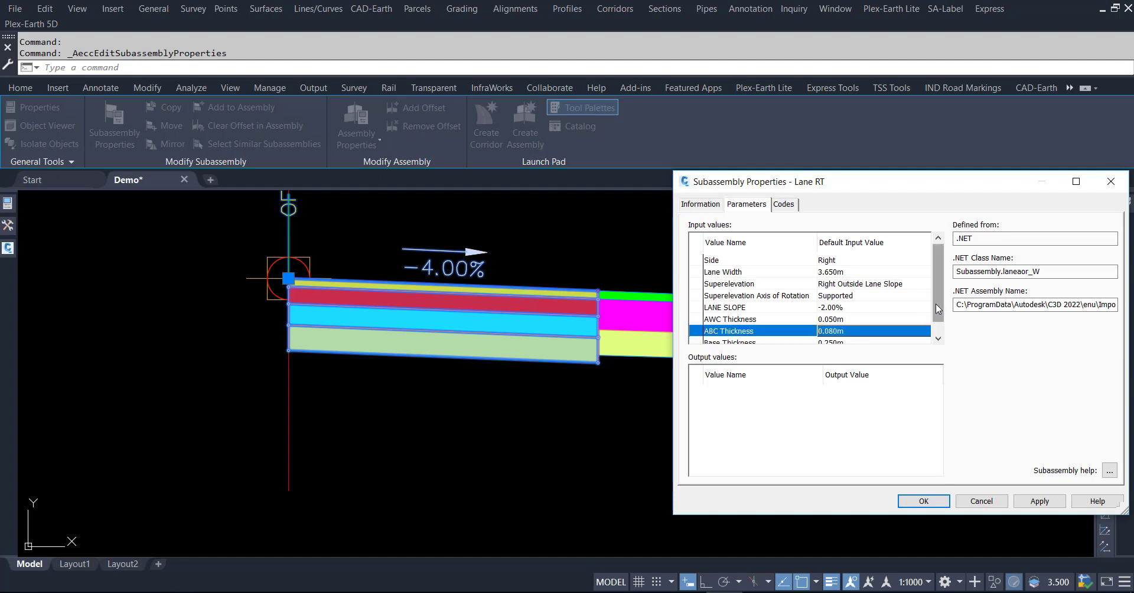
scroll(931, 307, "down", 1)
left_click(723, 328)
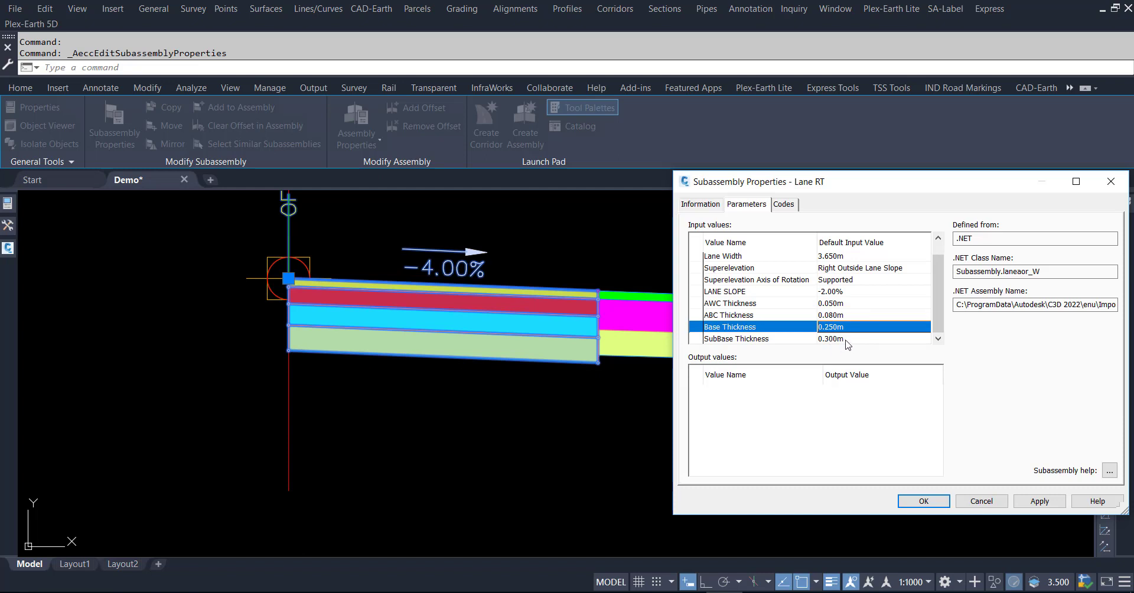
left_click(1039, 501)
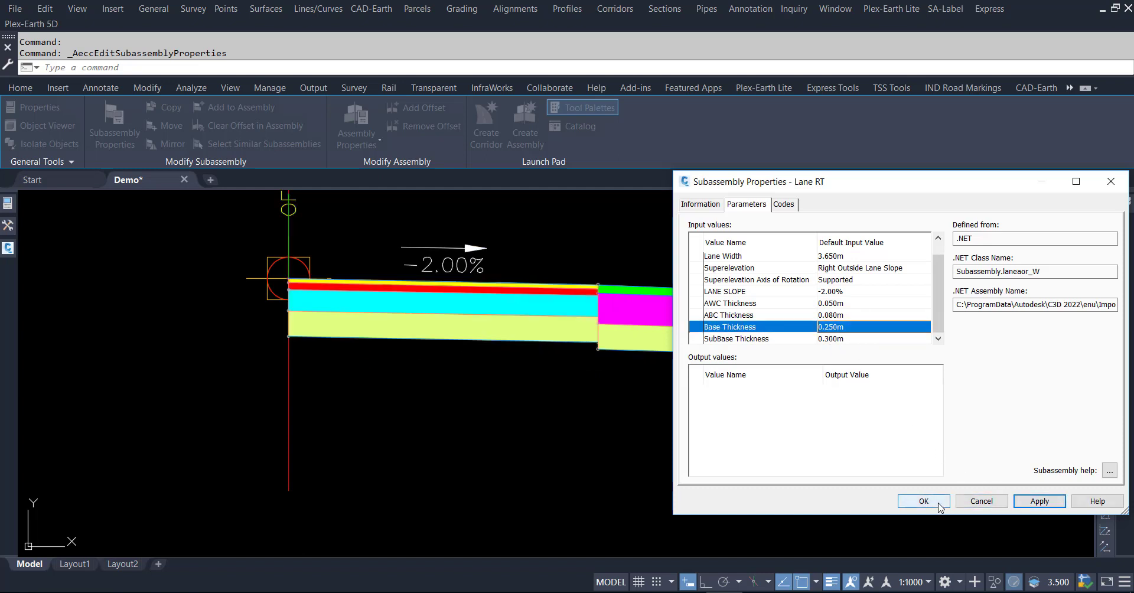
left_click(899, 497)
Open the shoulder subassembly's parameters and keep its LW width at 2.000m
key("Escape")
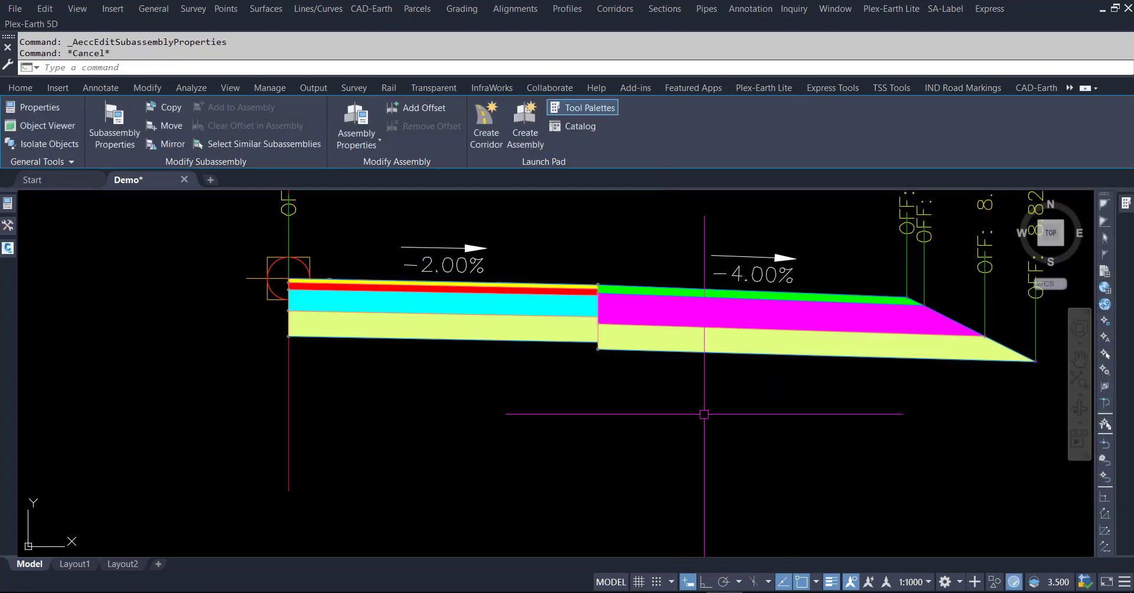
key("Escape")
left_click(706, 313)
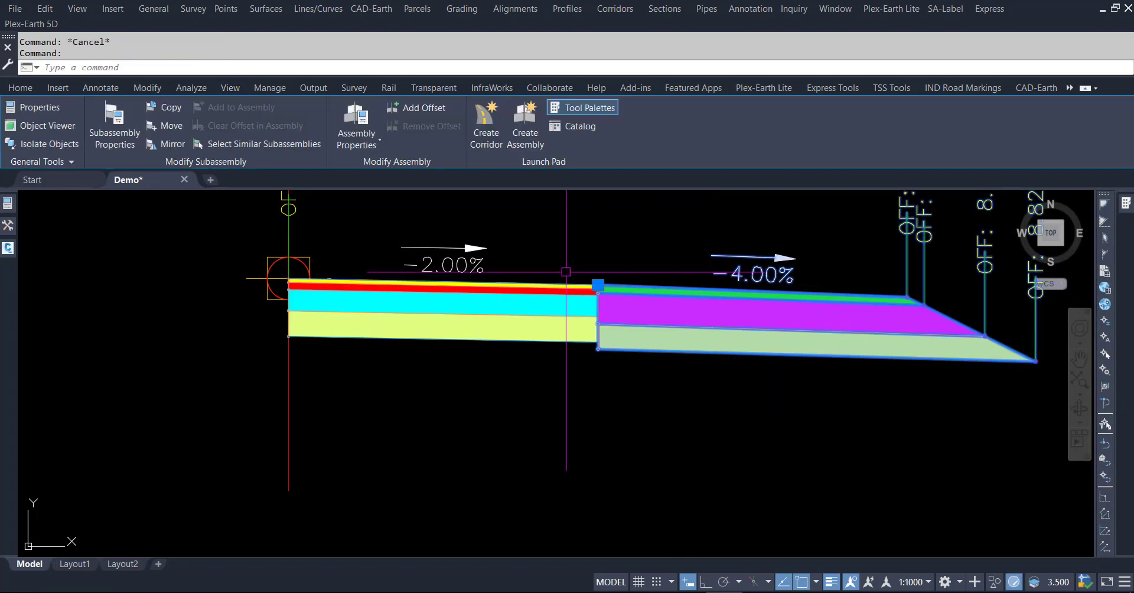
left_click(133, 133)
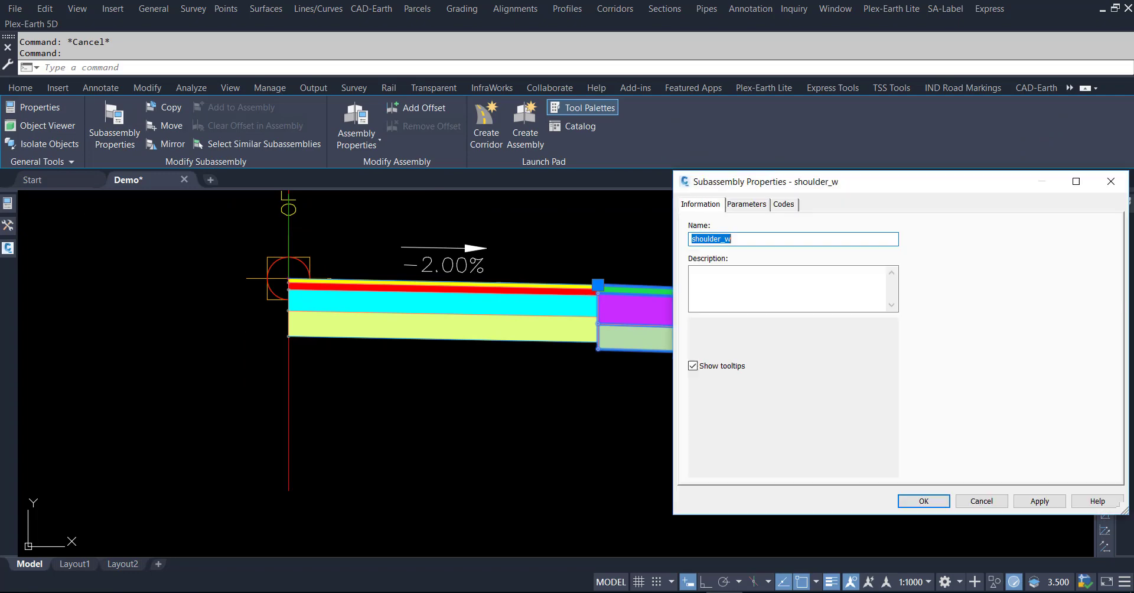
left_click(748, 205)
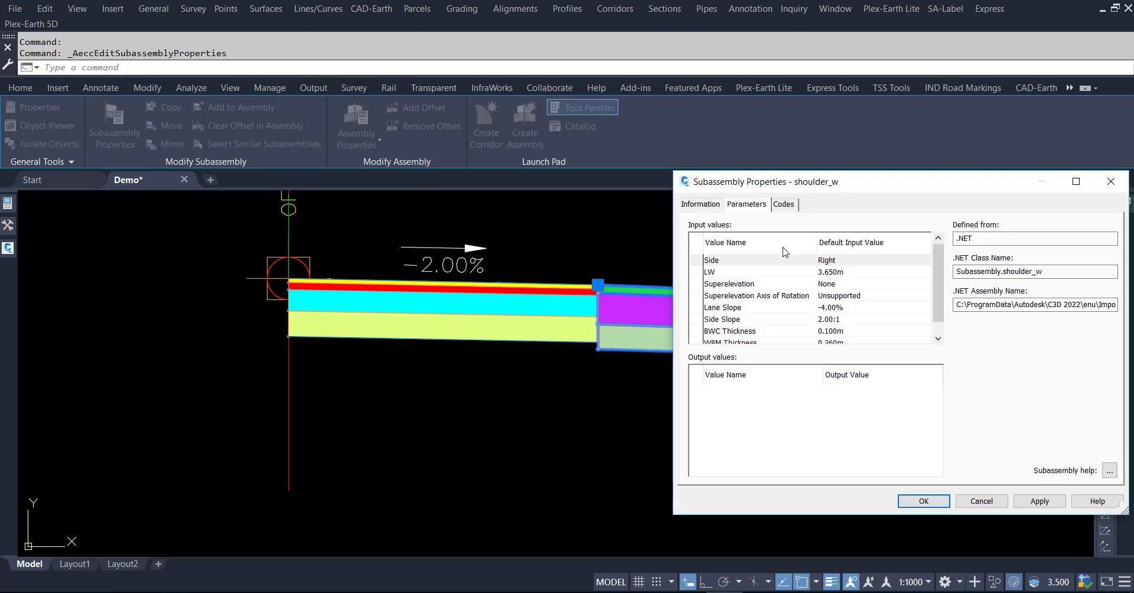
left_click(850, 273)
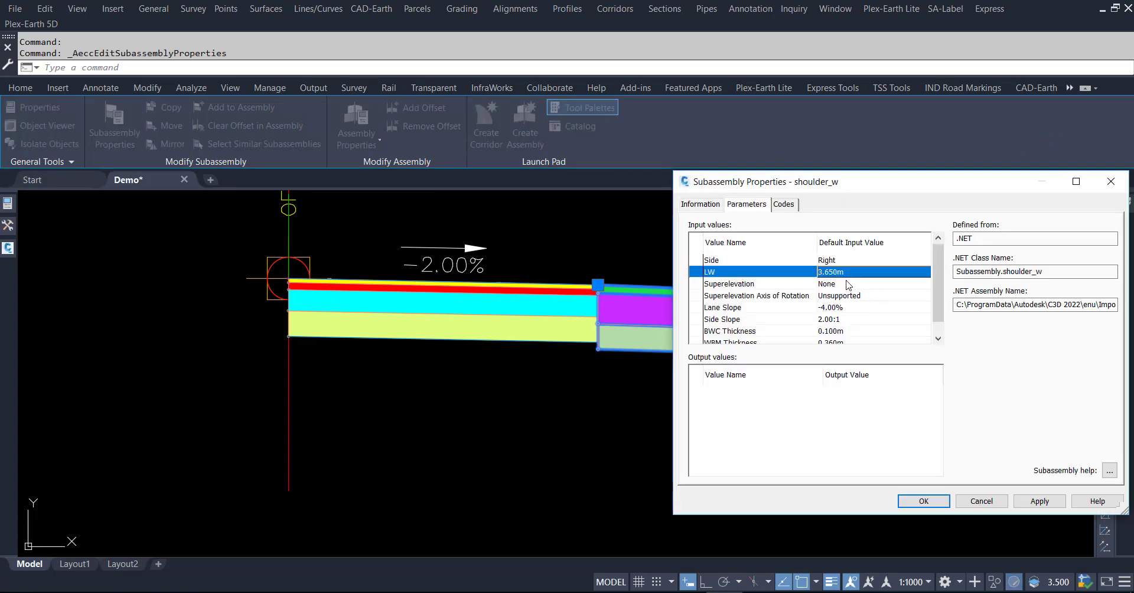
left_click(848, 284)
left_click(848, 273)
left_click(847, 272)
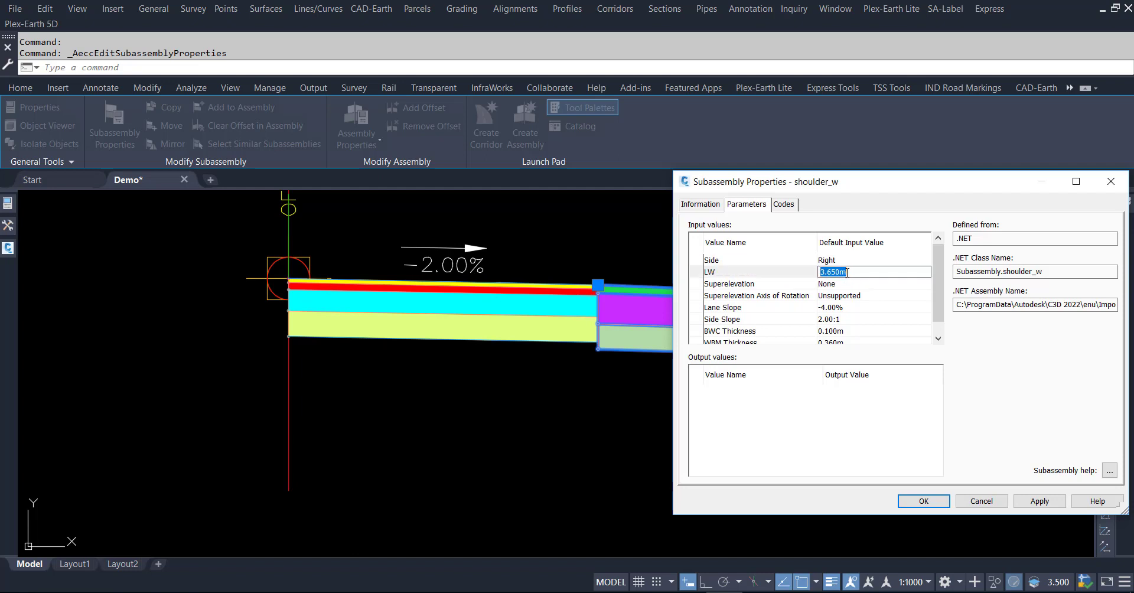
type("2")
left_click(847, 284)
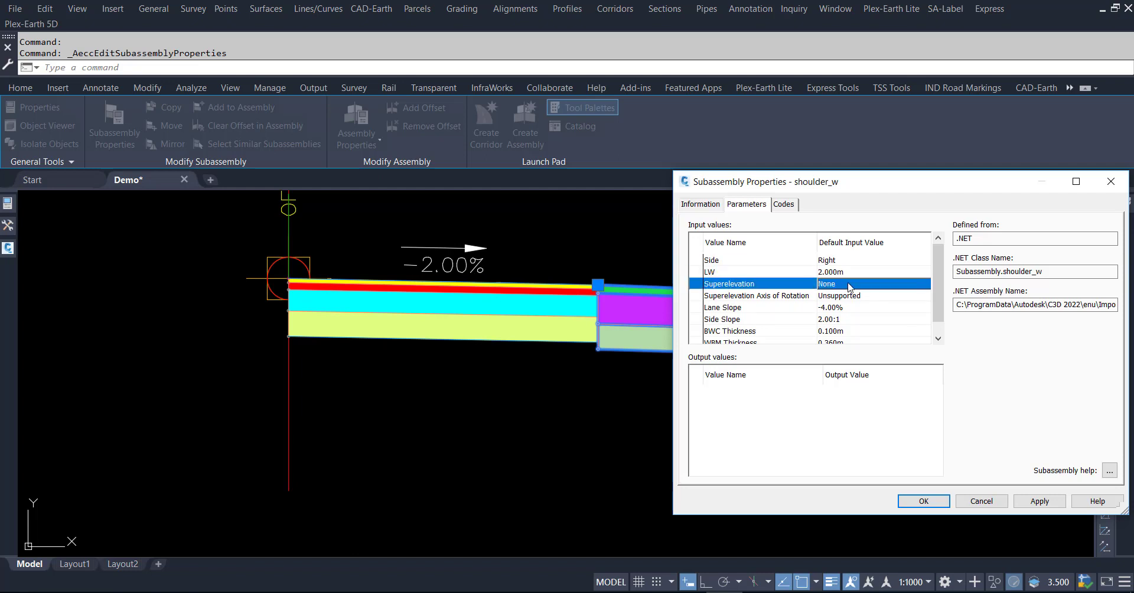
Give the shoulder Right Outside Shoulder Slope superelevation with a Supported axis of rotation
left_click(847, 284)
left_click(850, 342)
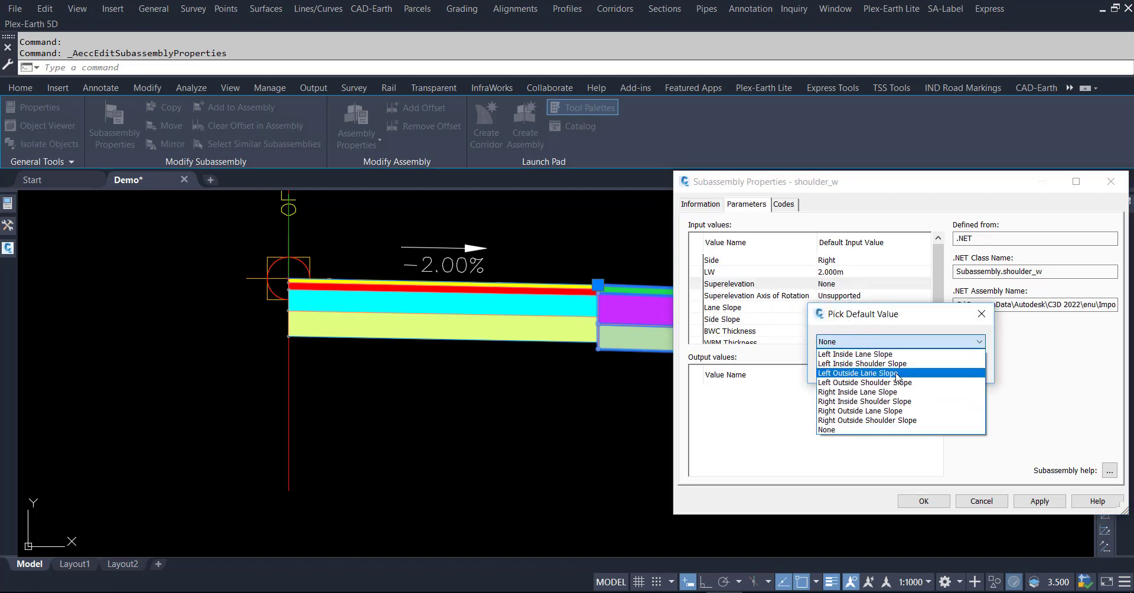
left_click(904, 420)
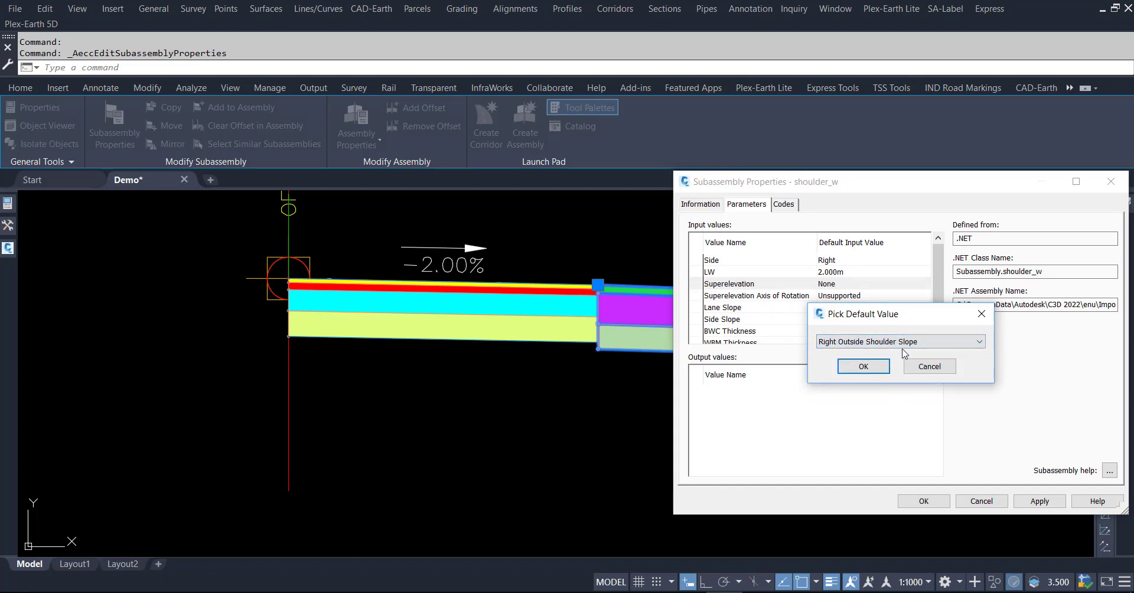
left_click(863, 366)
double_click(845, 297)
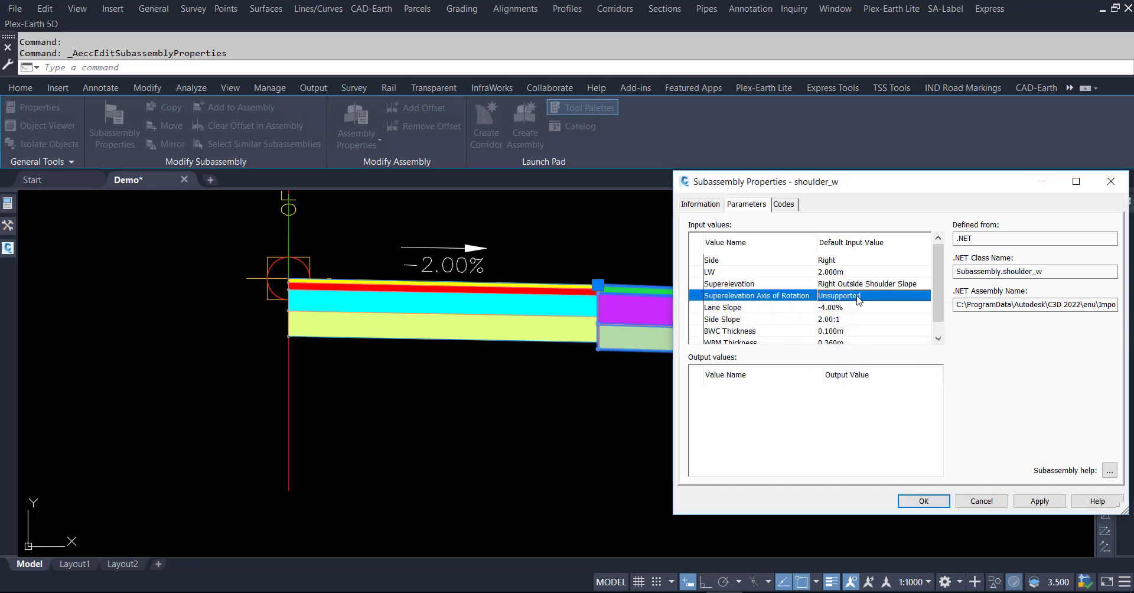
left_click(860, 342)
left_click(848, 363)
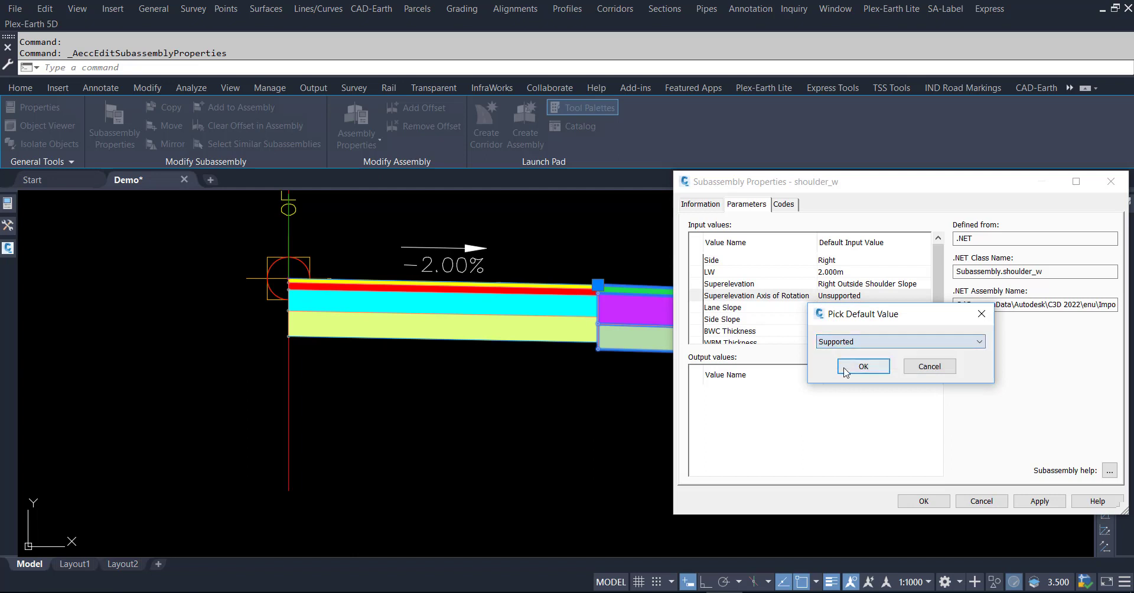
left_click(850, 367)
Set the shoulder's BWC thickness to 0.020m and WBM thickness to 0.360m, then apply
left_click(830, 312)
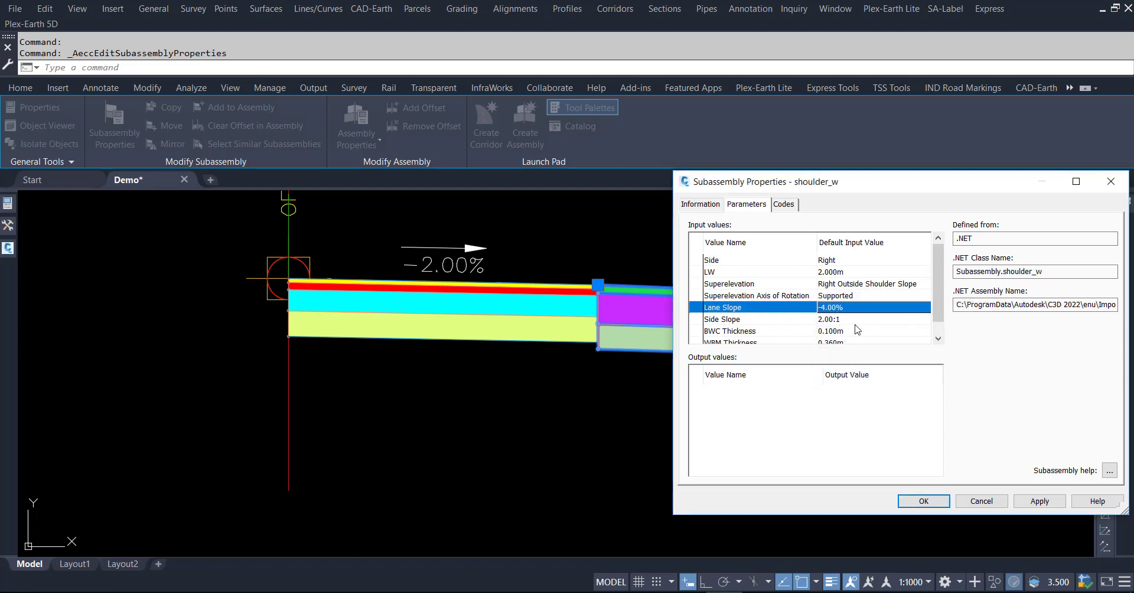
scroll(898, 325, "down", 1)
double_click(876, 316)
type(".02")
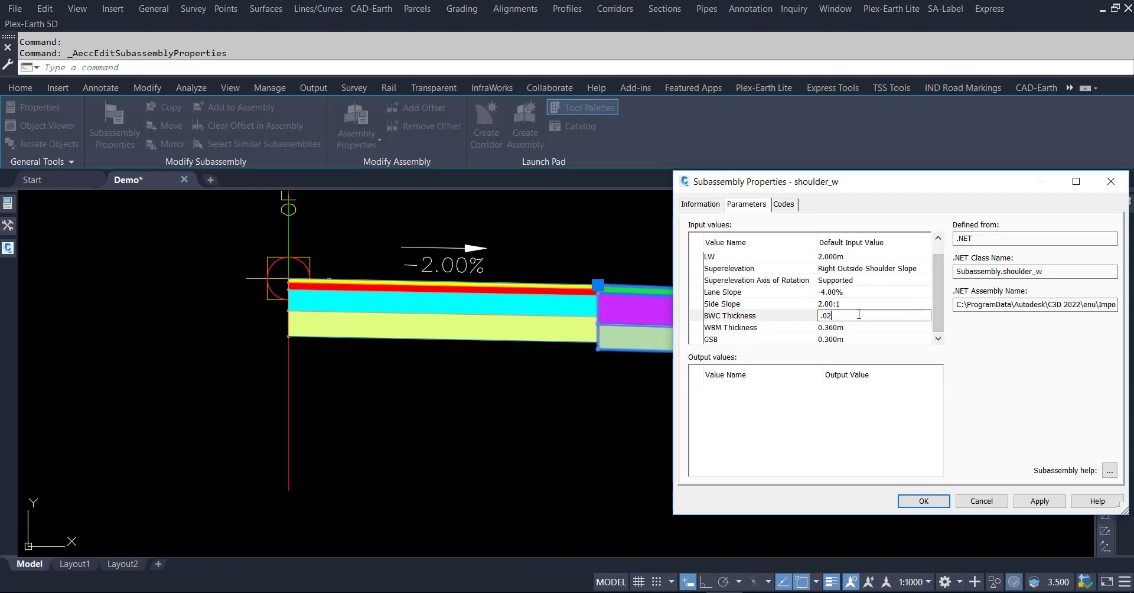
left_click(860, 333)
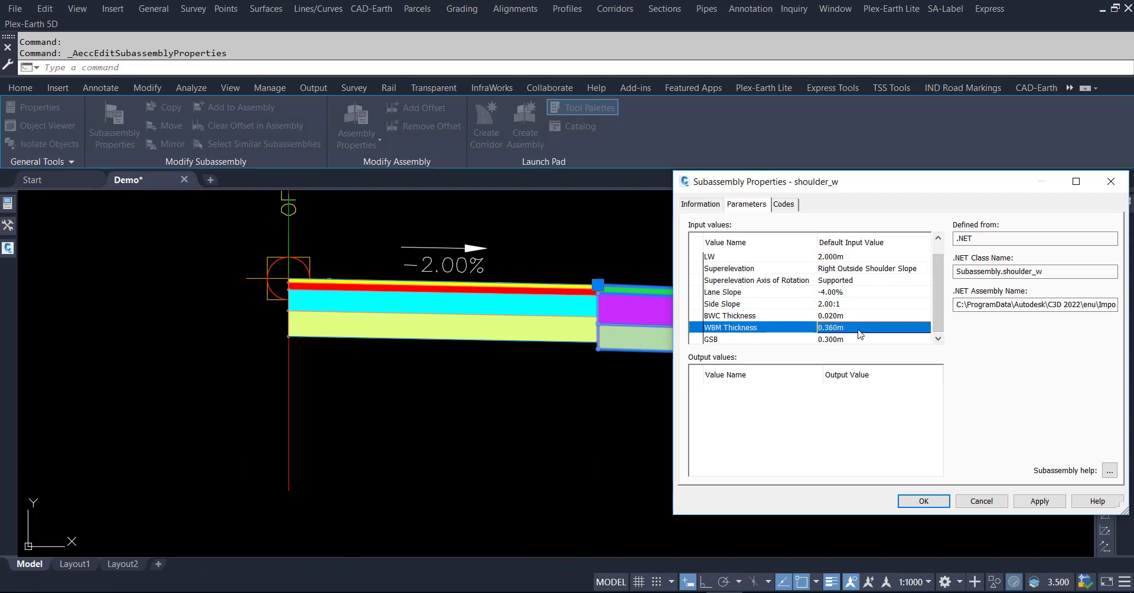
left_click(859, 328)
left_click(1039, 501)
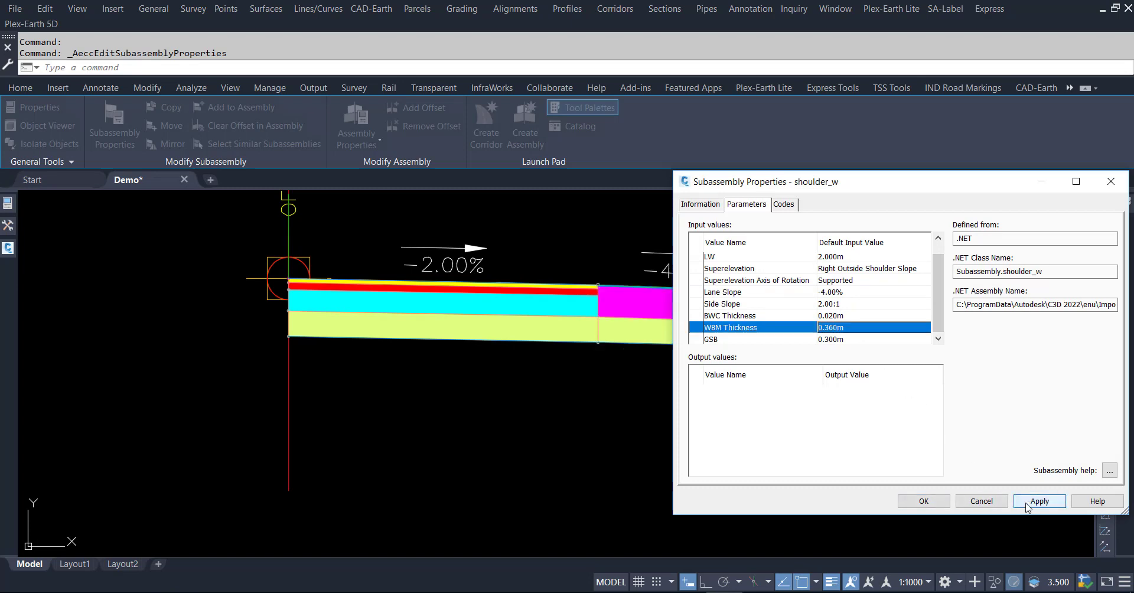
left_click(924, 501)
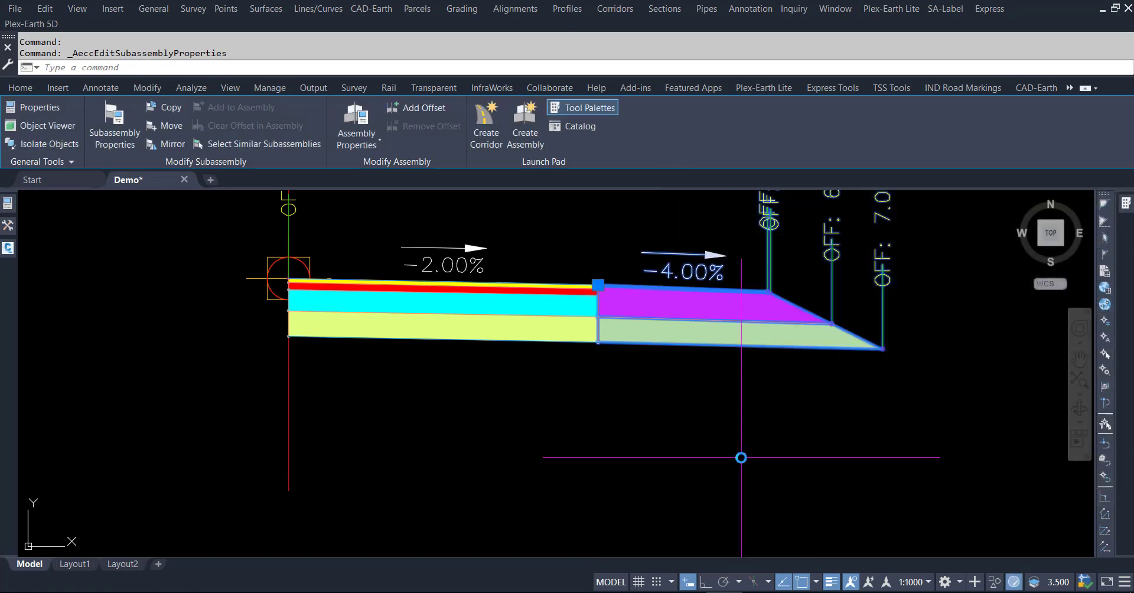
key("Escape")
key("Escape")
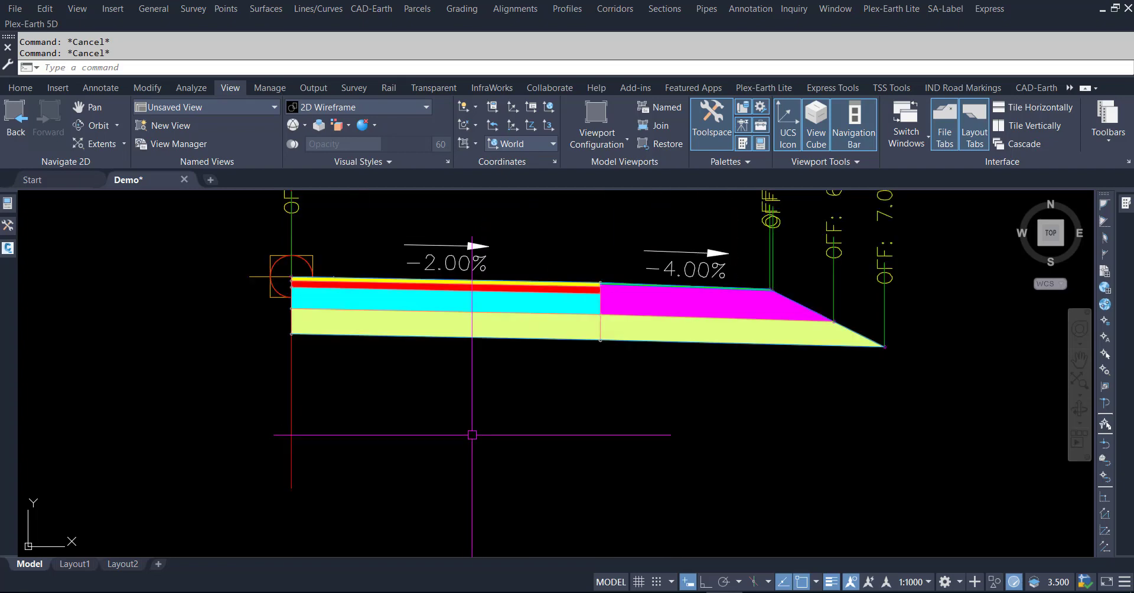
Open Single C-Way's assembly properties, expand Point codes, and edit the Codes for Demo style
scroll(517, 429, "down", 2)
middle_click_drag(569, 428, 532, 511)
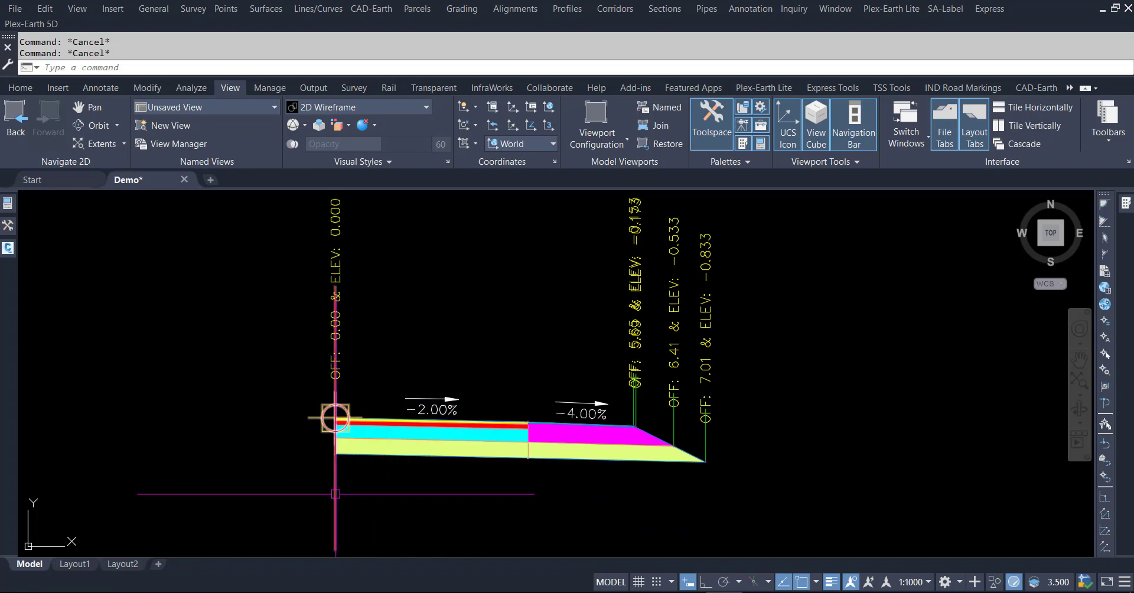
left_click(334, 418)
left_click(360, 117)
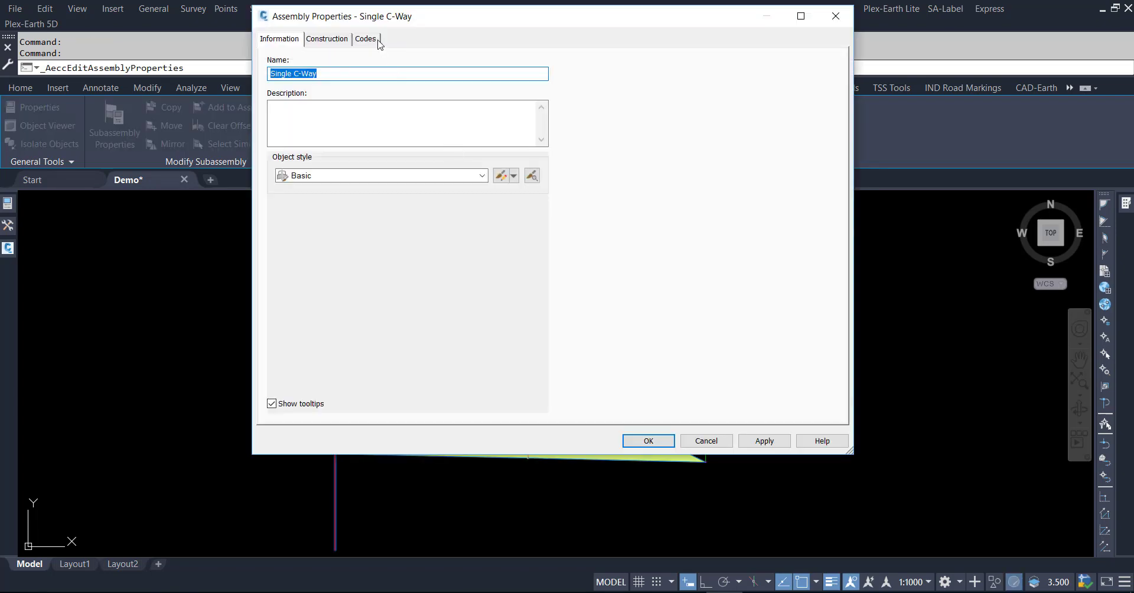
left_click(366, 39)
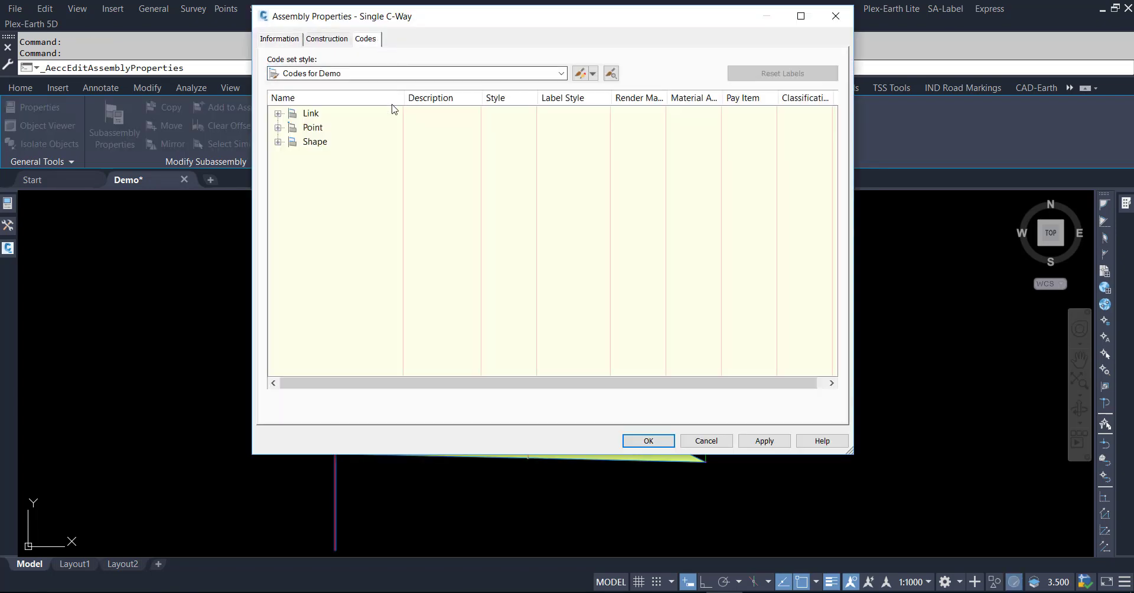
left_click(278, 127)
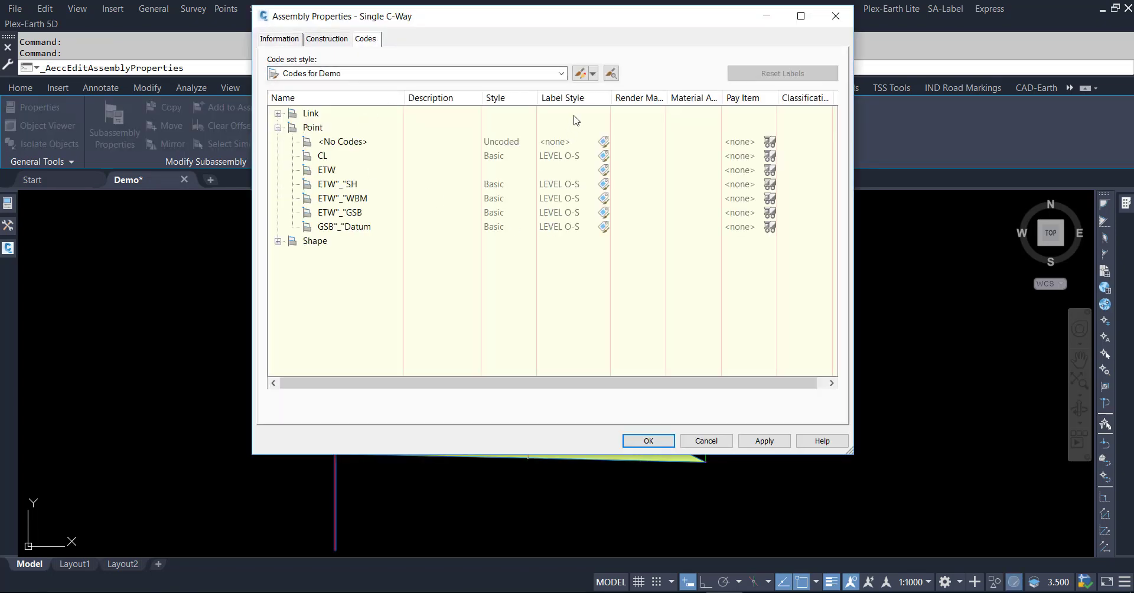
left_click(578, 73)
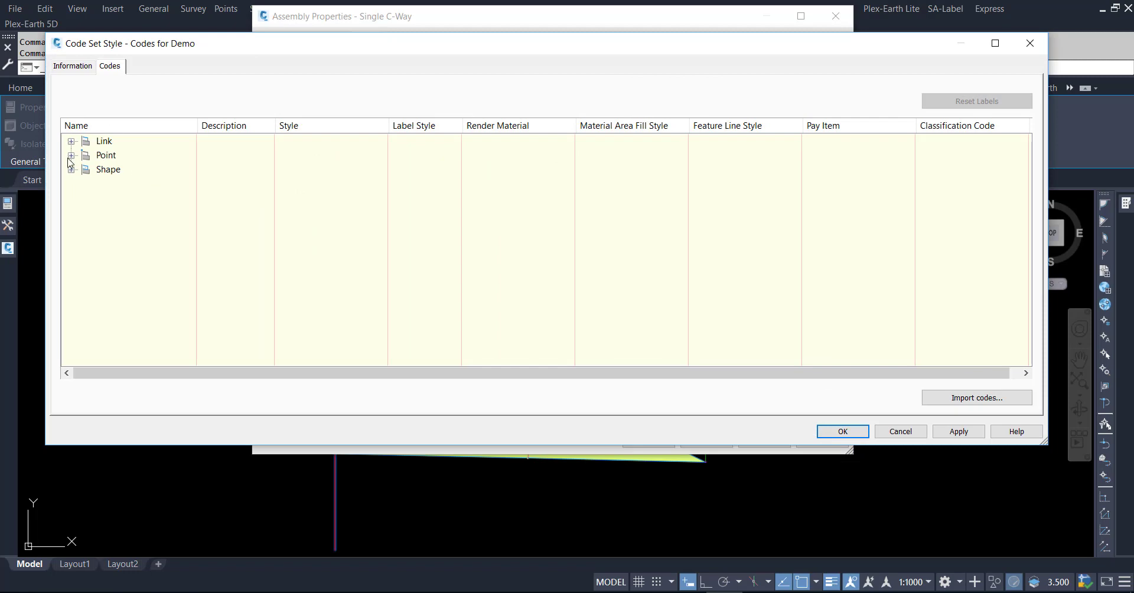
Import codes into the Codes for Demo style from the Single C-Way assembly
left_click(71, 155)
scroll(348, 263, "down", 3)
scroll(346, 305, "down", 3)
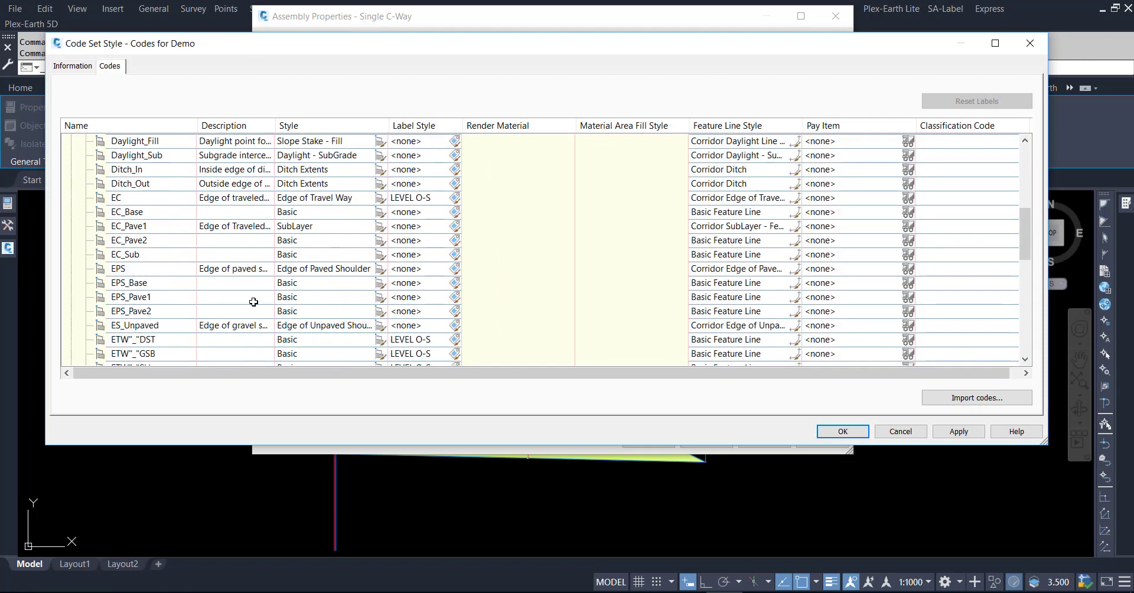
scroll(171, 305, "down", 1)
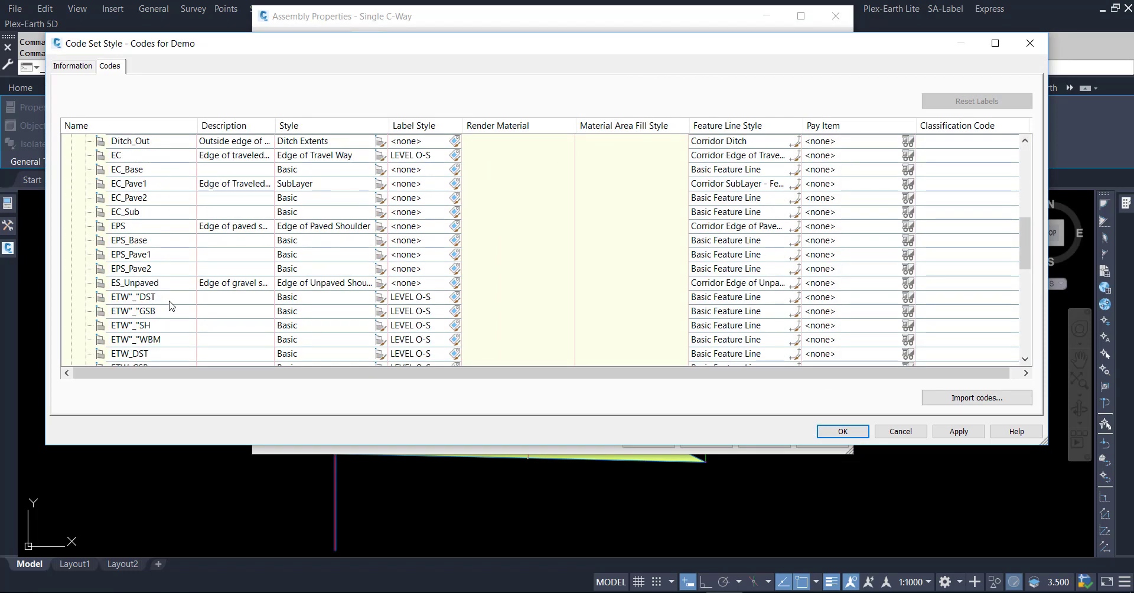
scroll(172, 305, "down", 1)
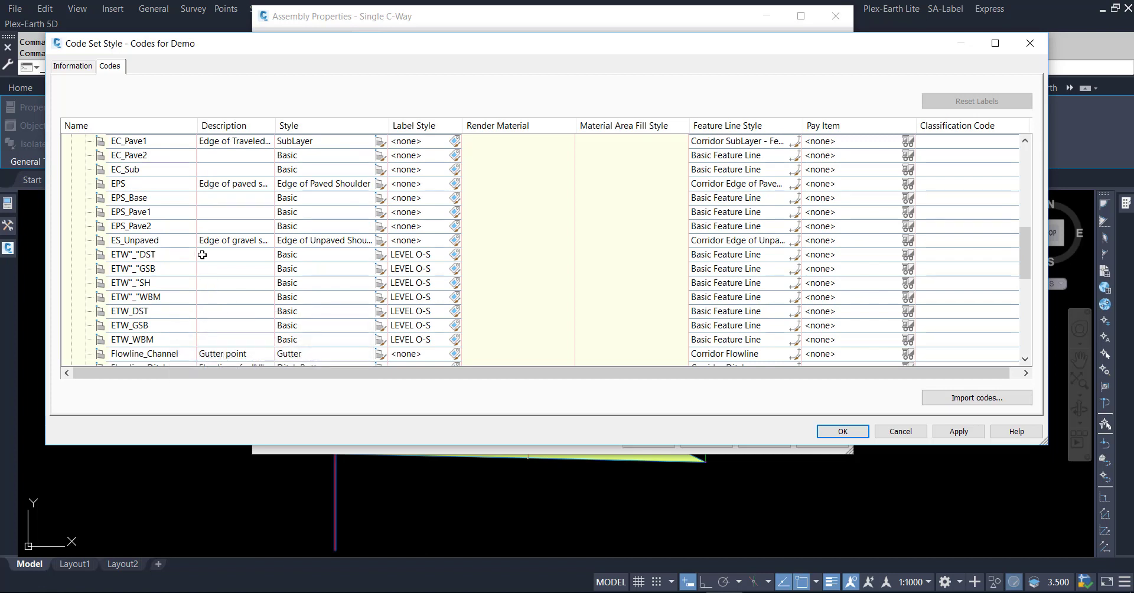
scroll(202, 255, "up", 2)
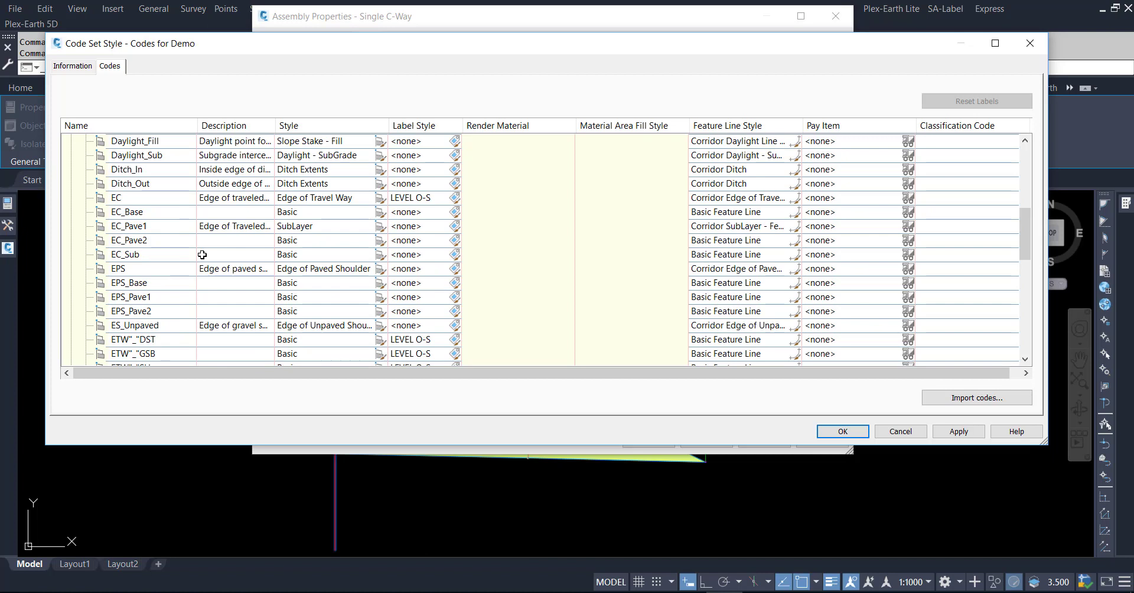
scroll(366, 309, "down", 1)
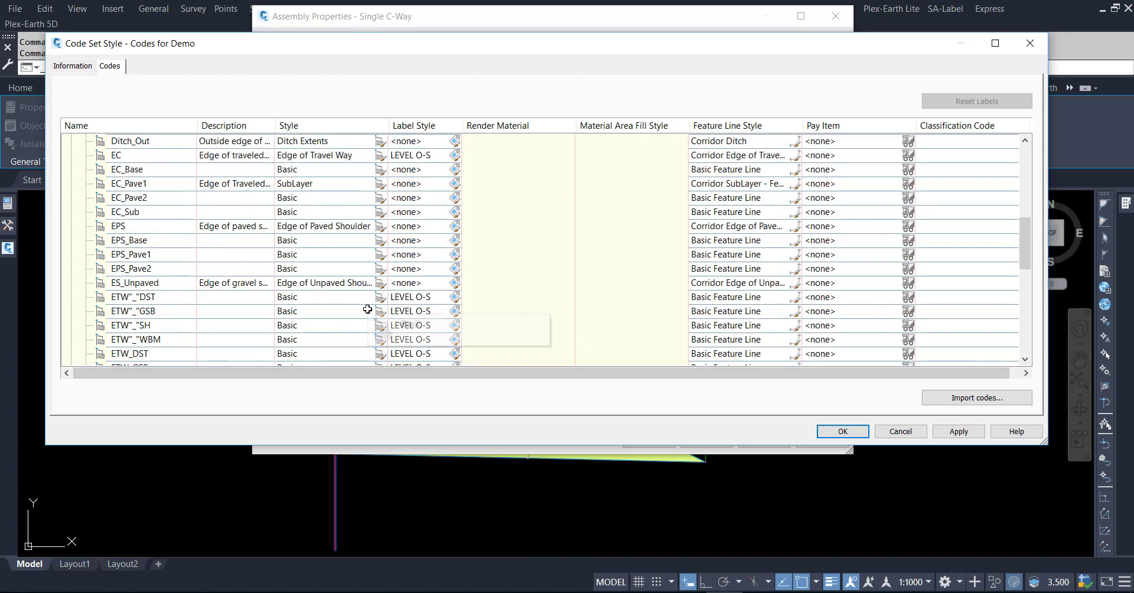
left_click(975, 397)
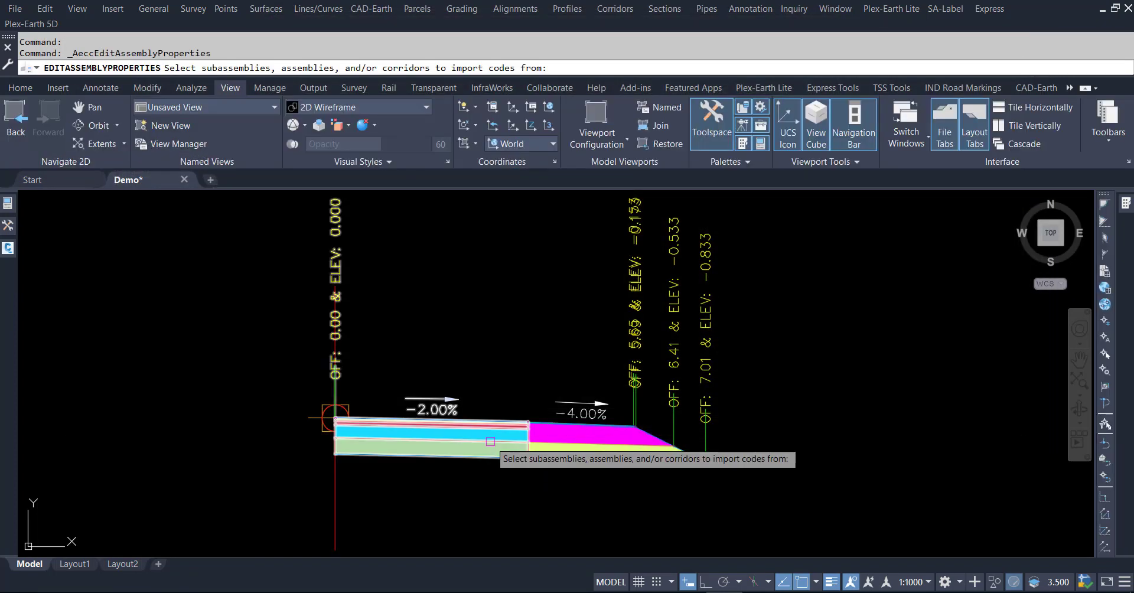
left_click(490, 441)
key("Return")
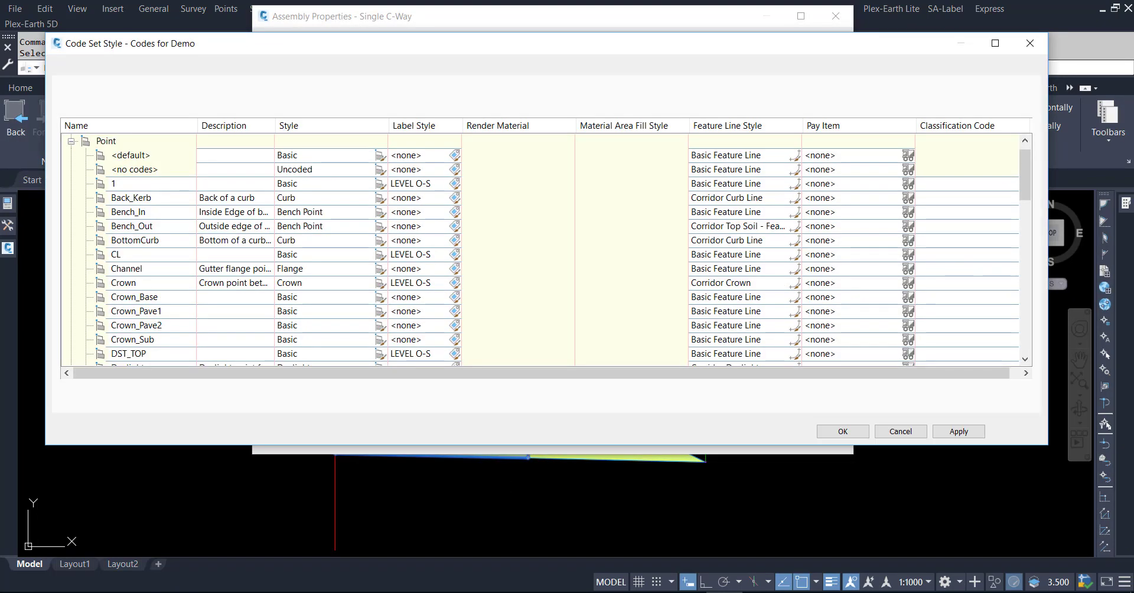
Assign the LEVEL O-S label style to the ETW point code and save the changes
scroll(207, 315, "down", 2)
scroll(207, 315, "down", 2)
scroll(208, 314, "down", 1)
scroll(207, 315, "down", 1)
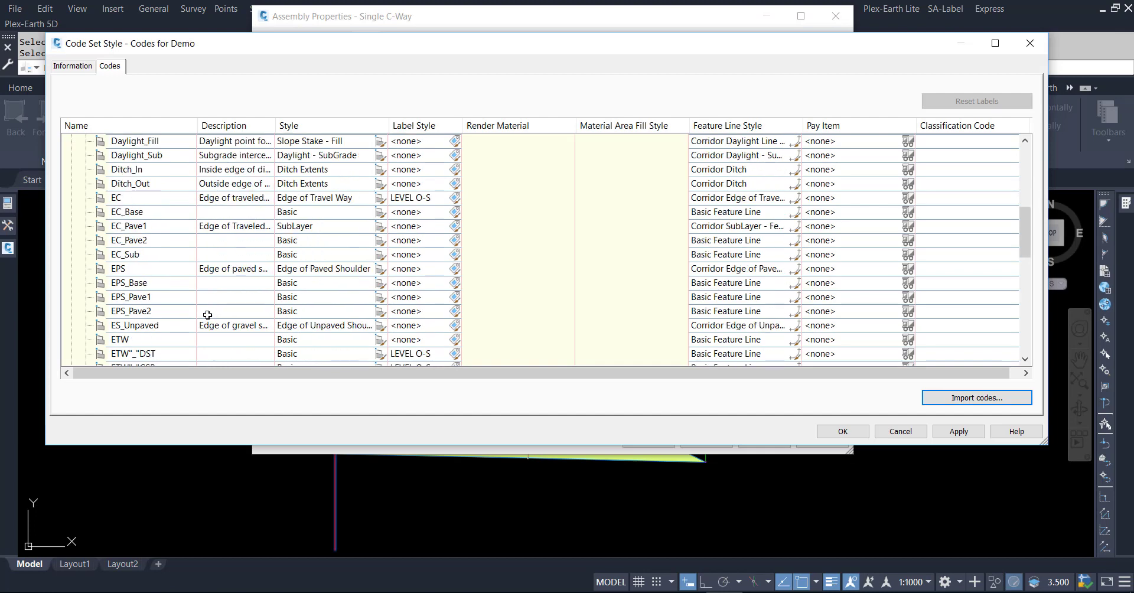
scroll(208, 315, "down", 1)
left_click(157, 298)
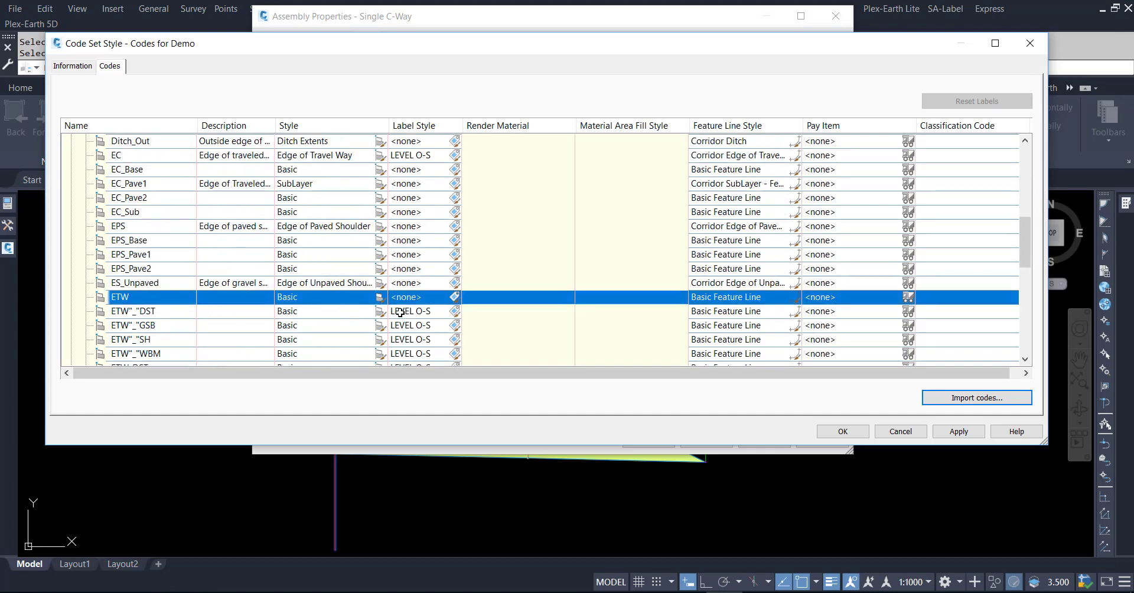
left_click(454, 298)
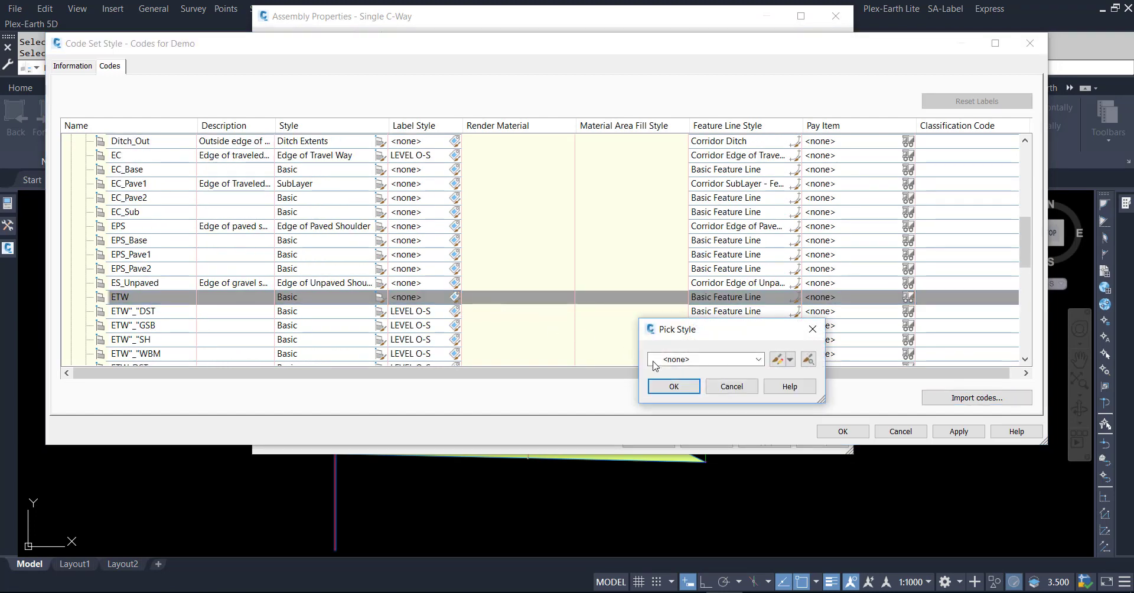
left_click(695, 361)
left_click(706, 387)
left_click(673, 386)
left_click(943, 437)
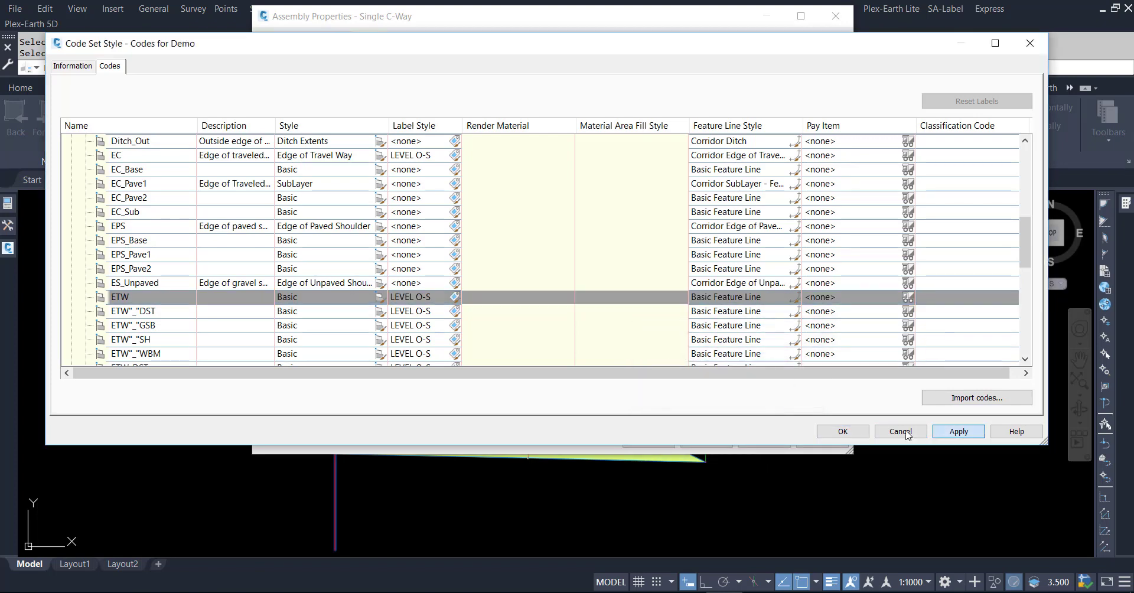
left_click(851, 431)
left_click(651, 447)
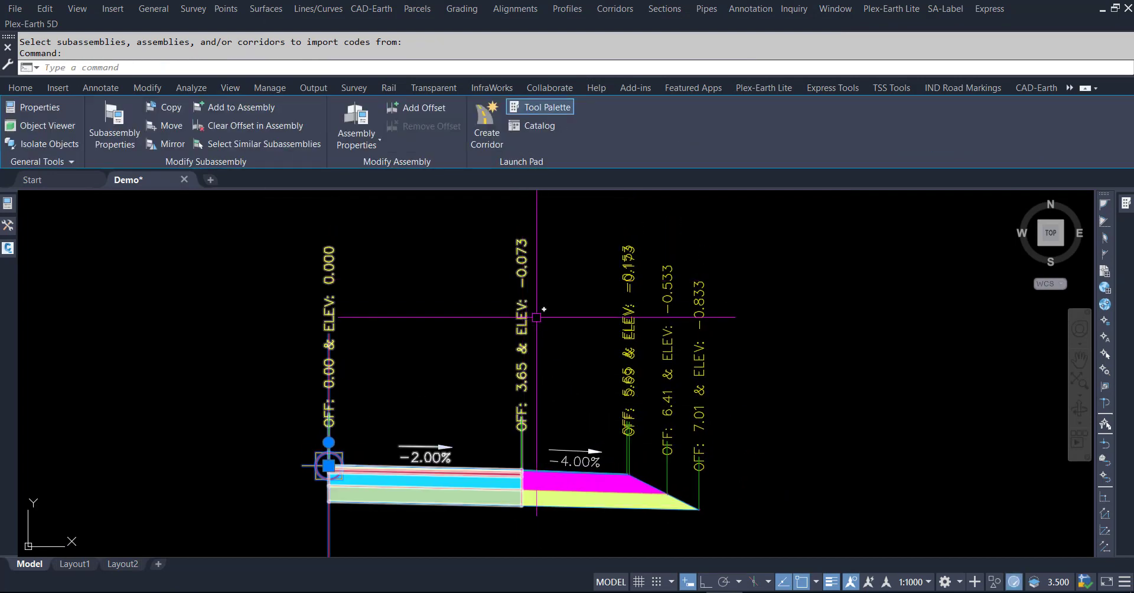
key("Escape")
key("Escape")
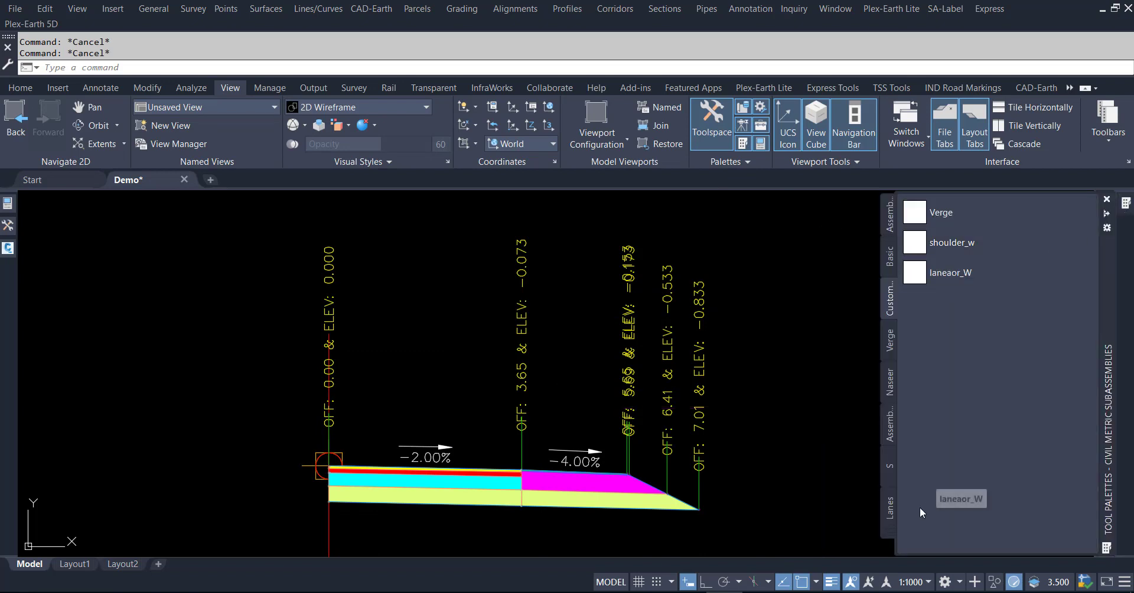
Attach a 2.00% LinkSlopeToSurface link from the shoulder's outer bottom corner, then select it
left_click(890, 533)
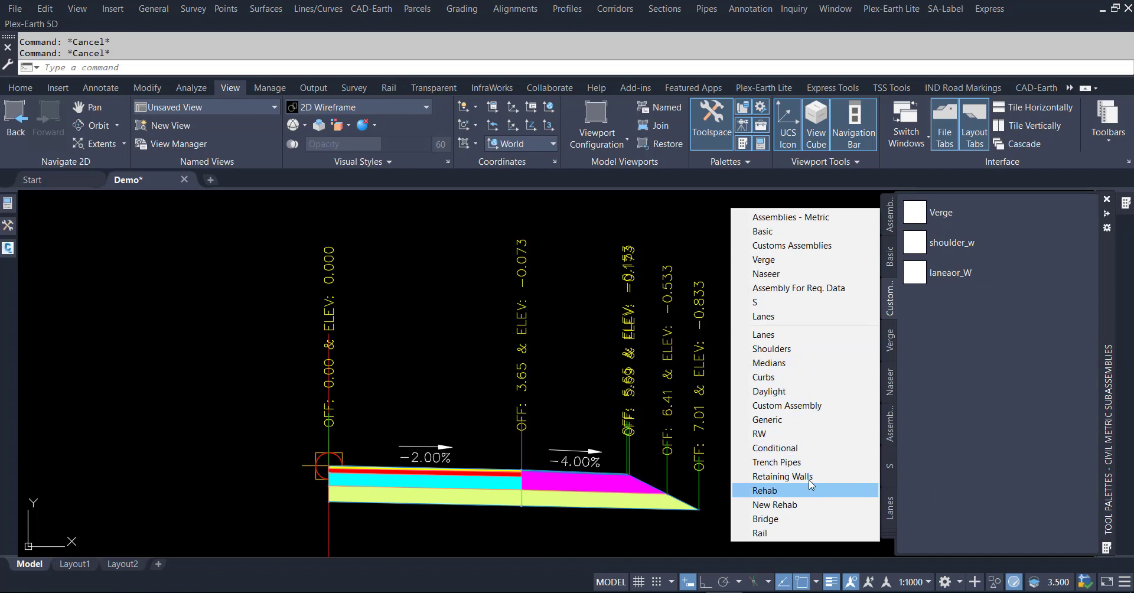
left_click(792, 419)
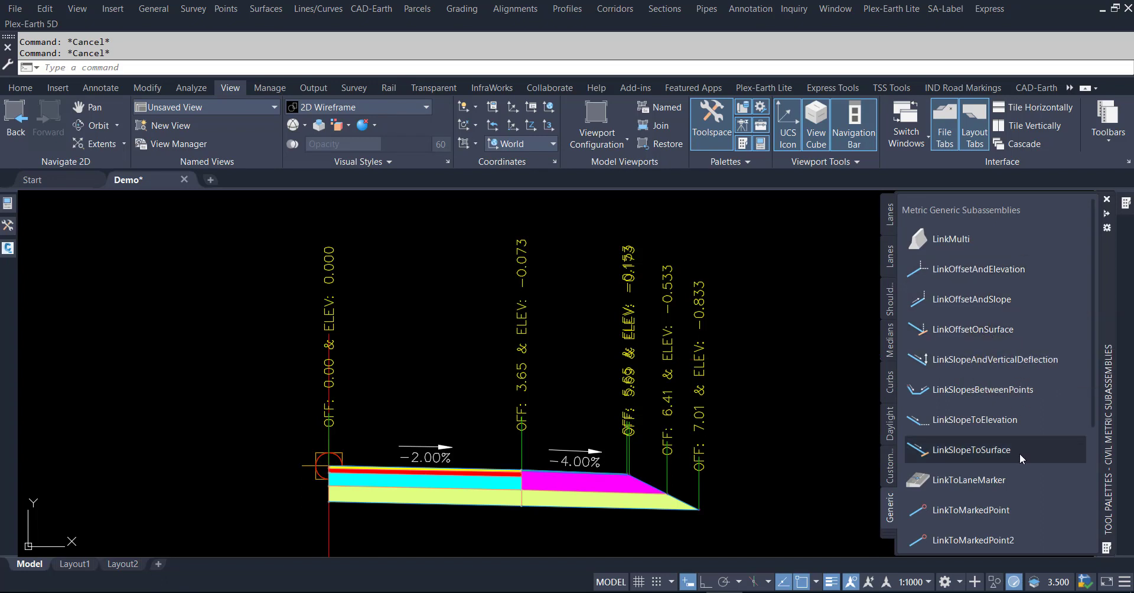
left_click(982, 452)
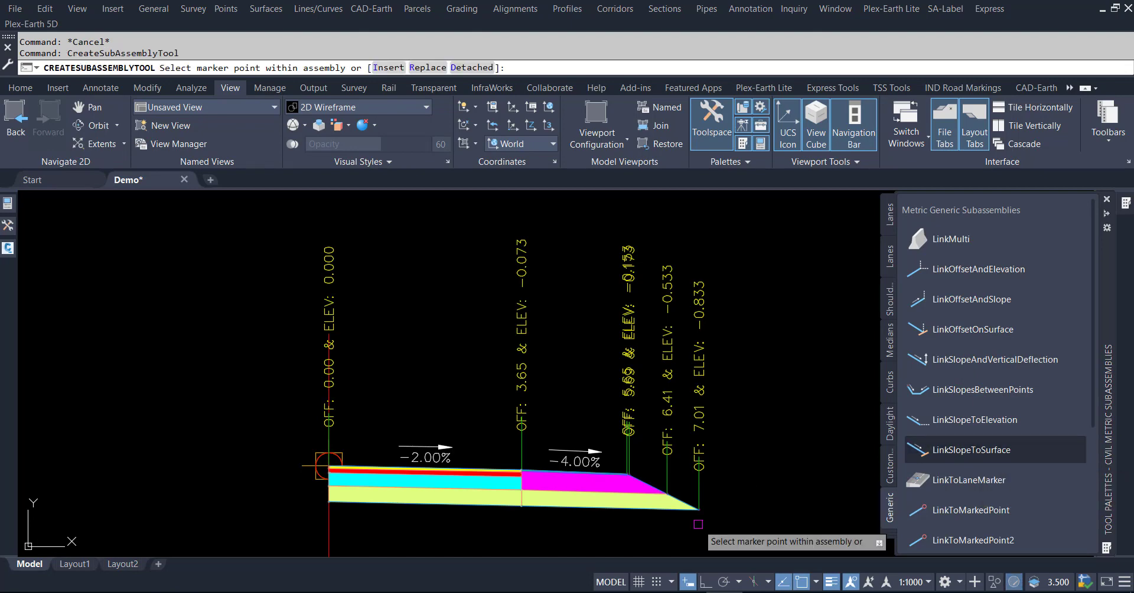
scroll(694, 524, "up", 4)
scroll(694, 523, "up", 4)
left_click(719, 430)
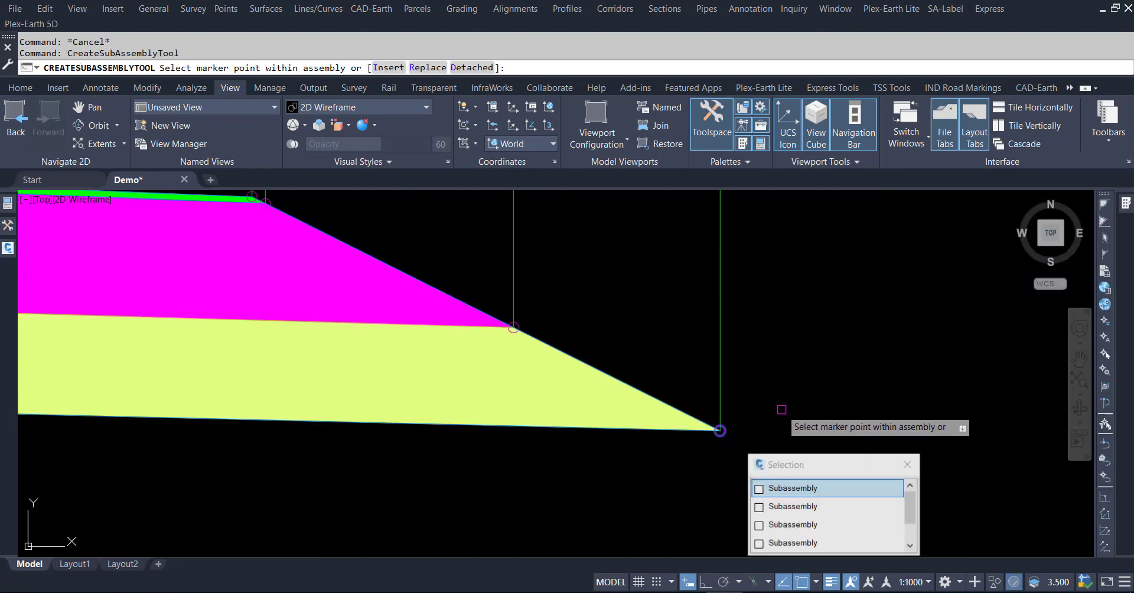
key("Escape")
scroll(768, 431, "down", 8)
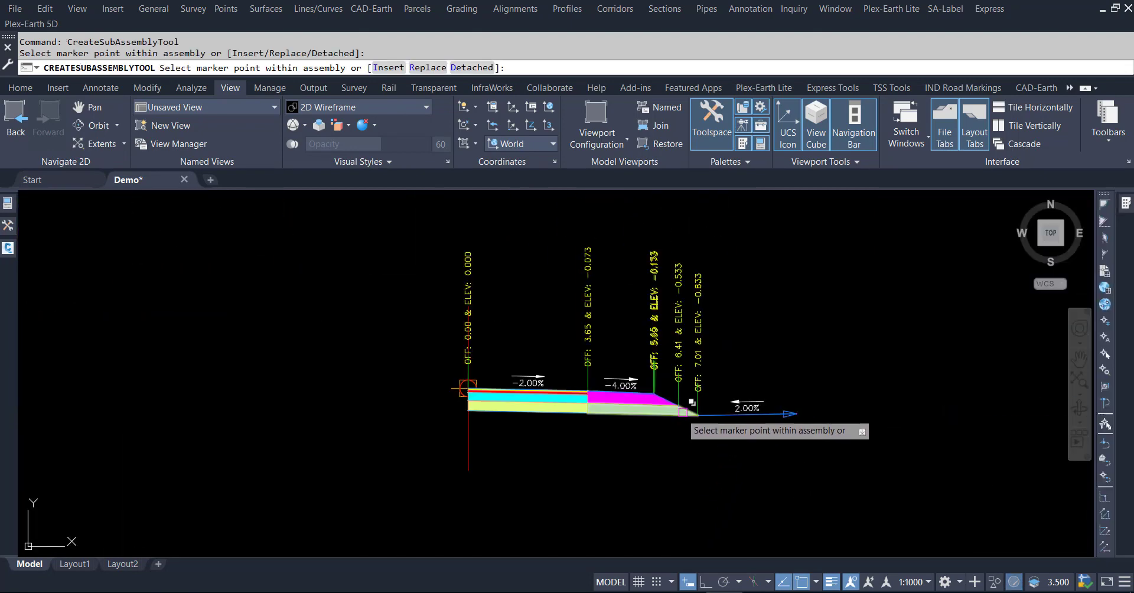
key("Escape")
key("Escape")
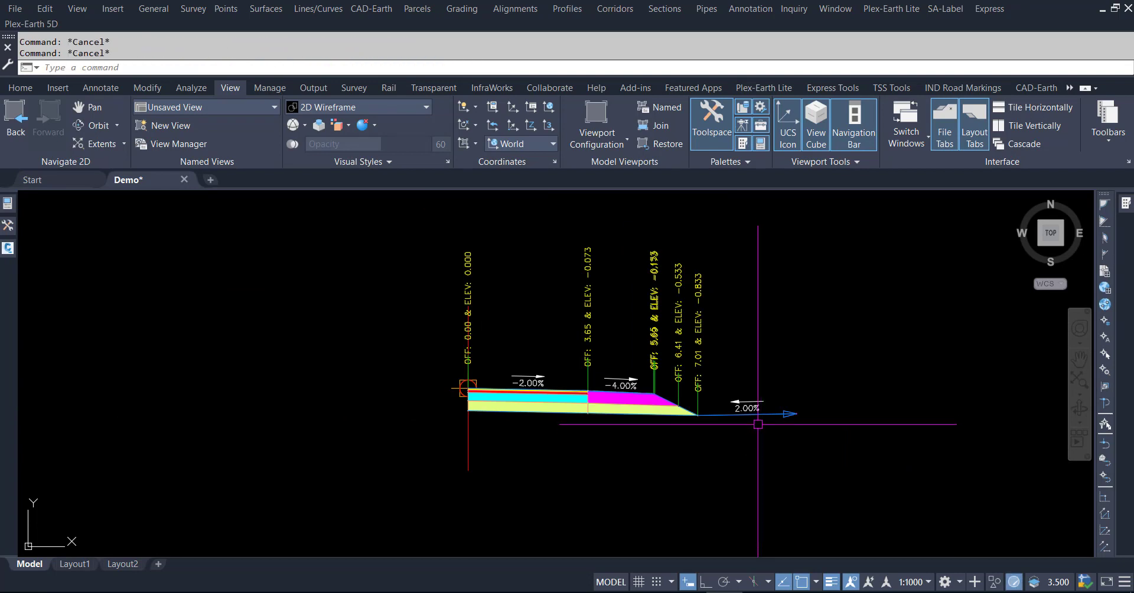
left_click(757, 417)
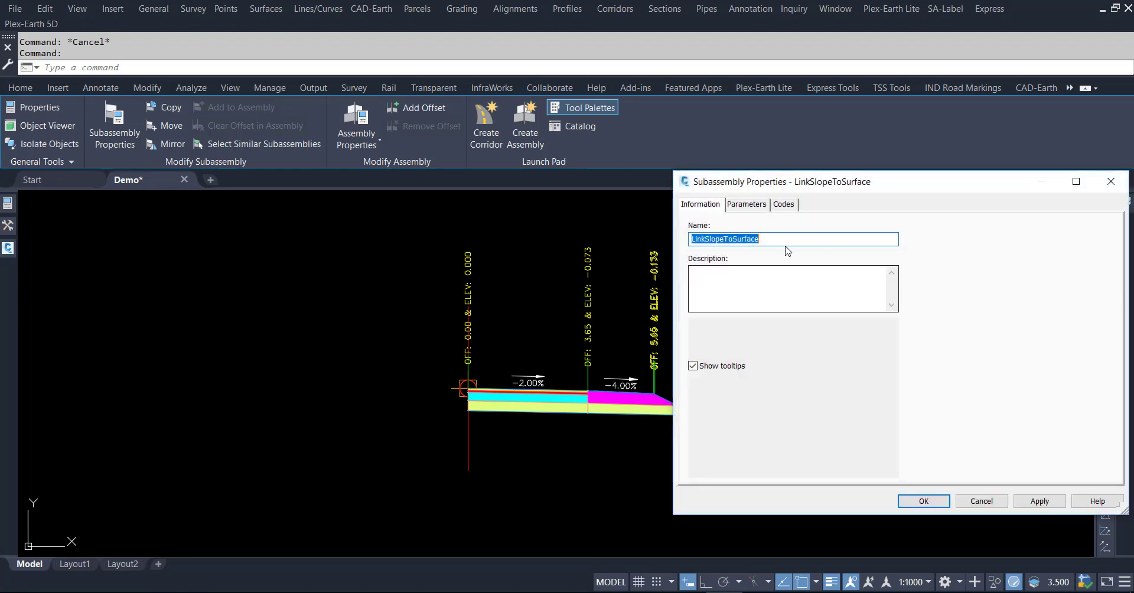
Apply the link's 50% Slope parameter and close its properties
left_click(760, 208)
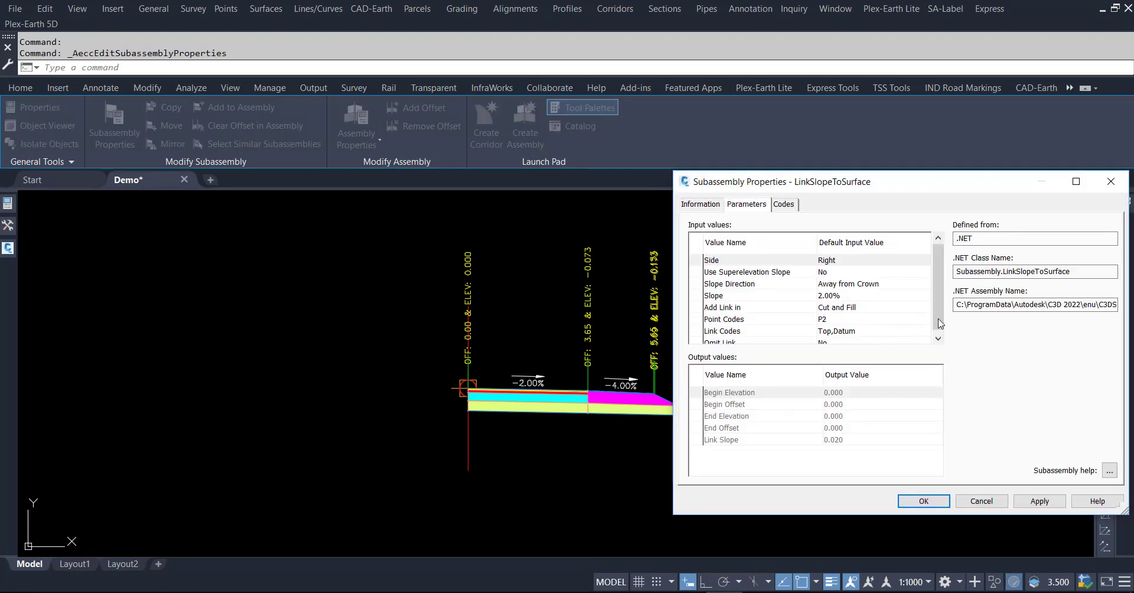
left_click(861, 297)
type("50")
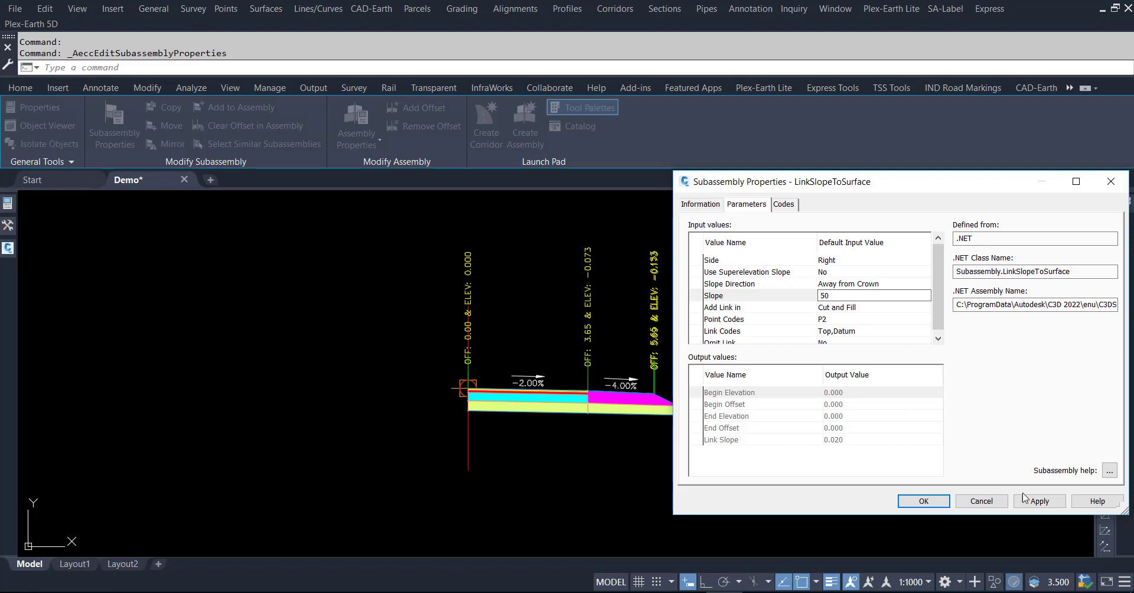
left_click(1028, 500)
left_click(923, 501)
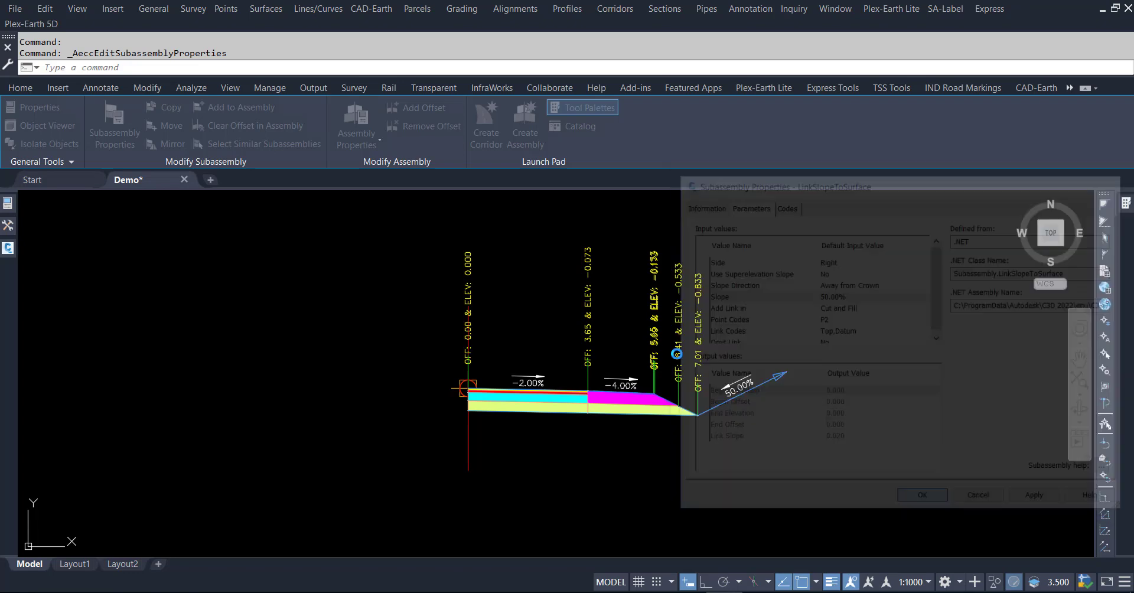
Change the right daylight link's Slope to -50.00% so it runs downward
left_click(116, 124)
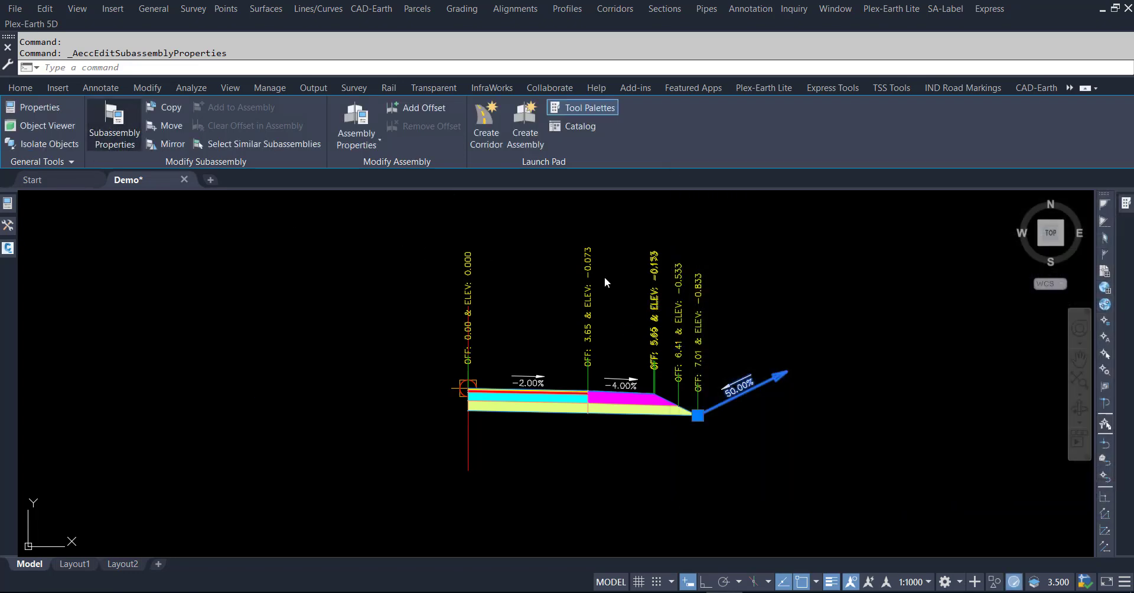
left_click(747, 204)
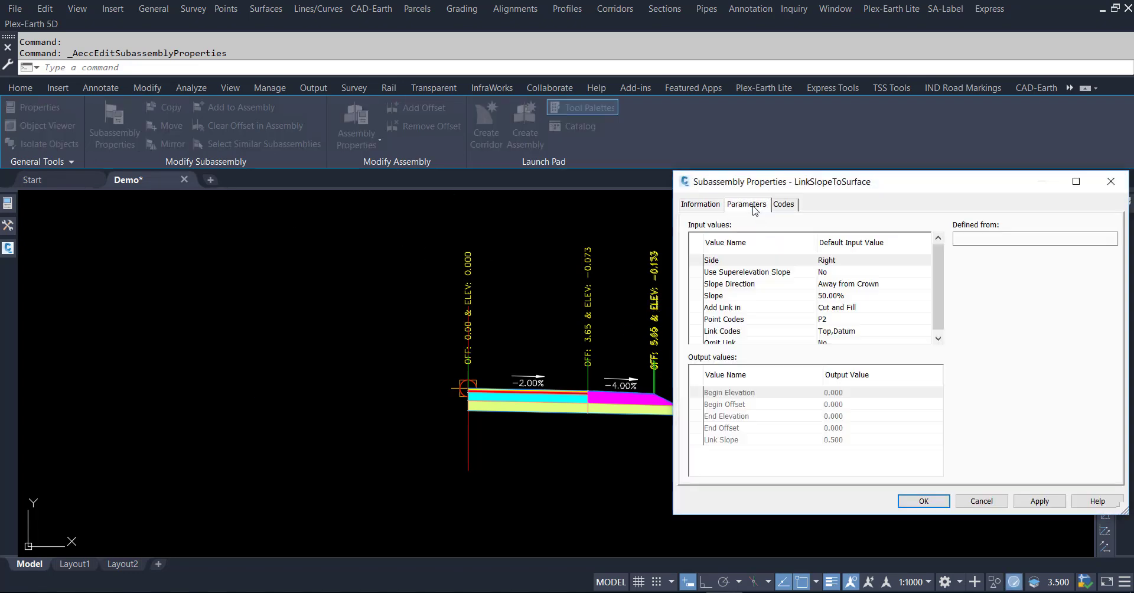
left_click(857, 296)
left_click(857, 297)
type("-50")
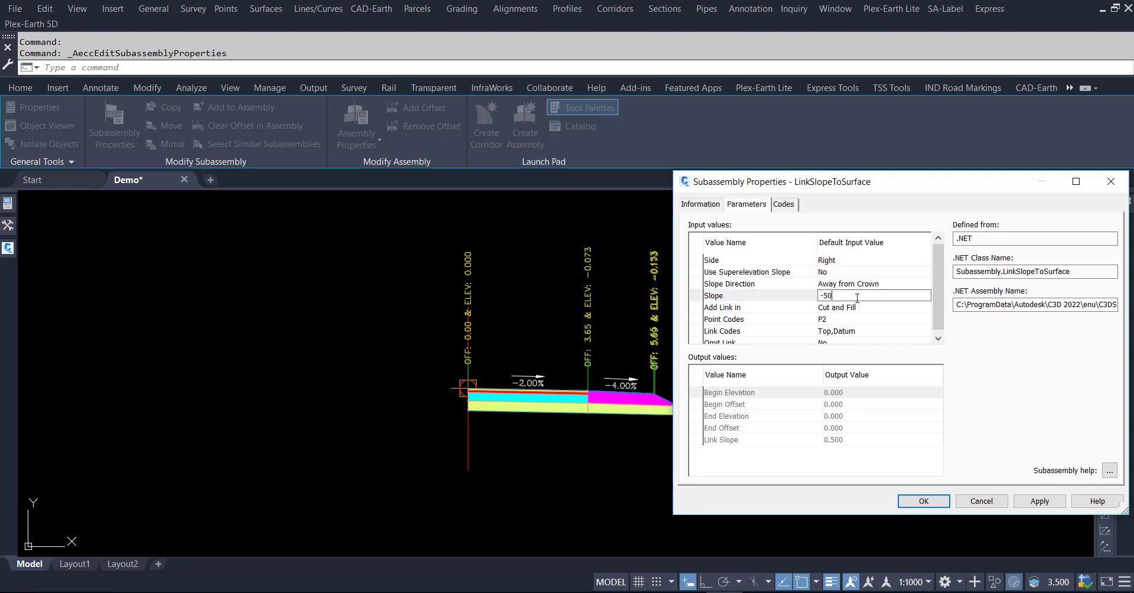
left_click(942, 506)
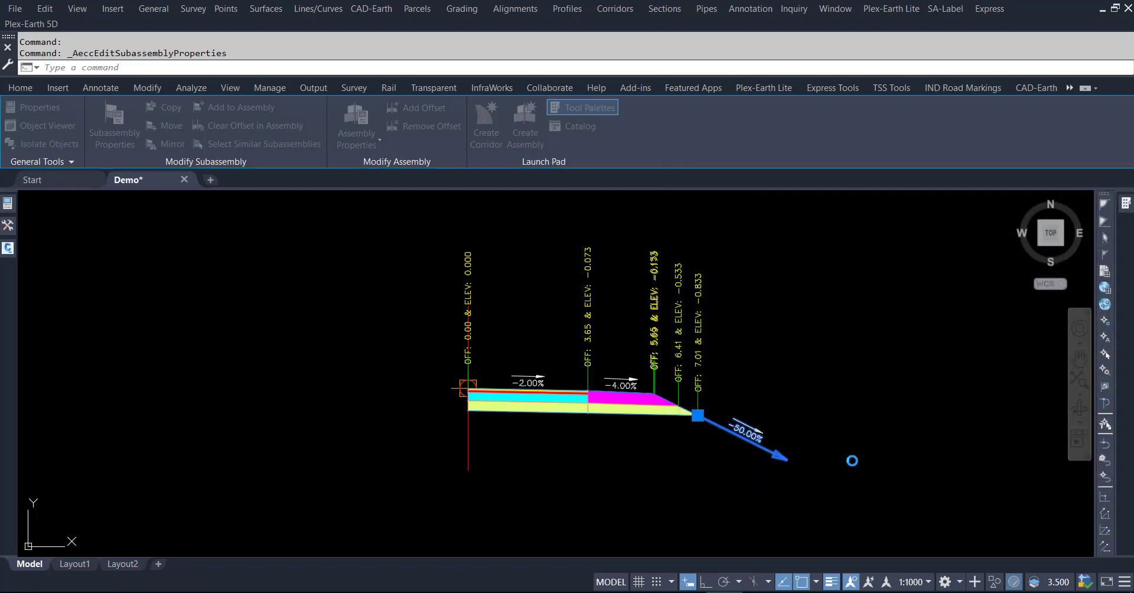
key("Escape")
key("Escape")
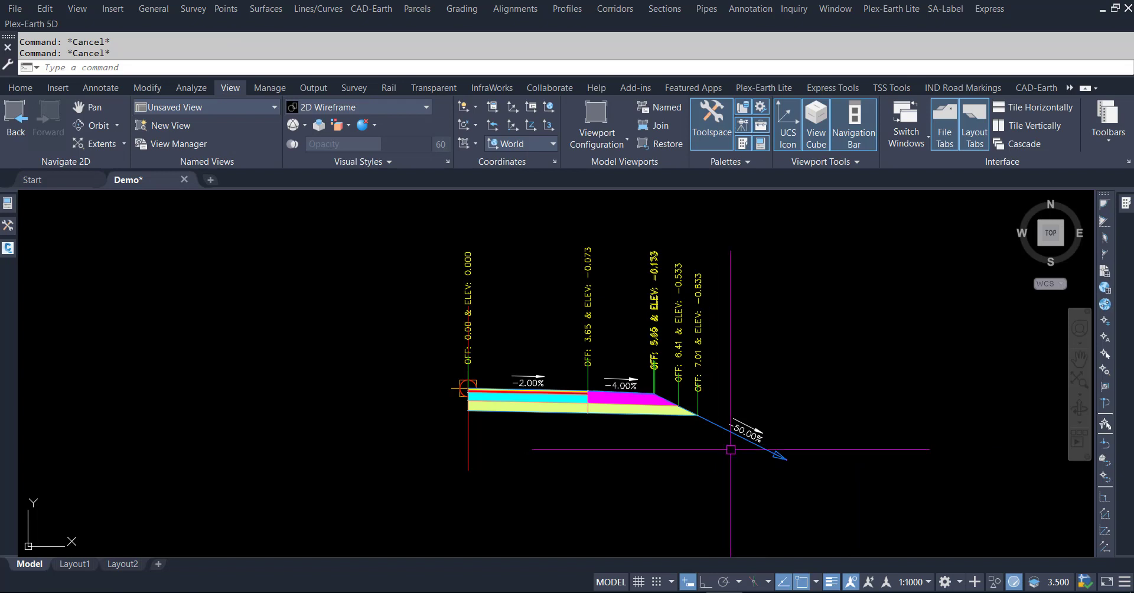
left_click(740, 436)
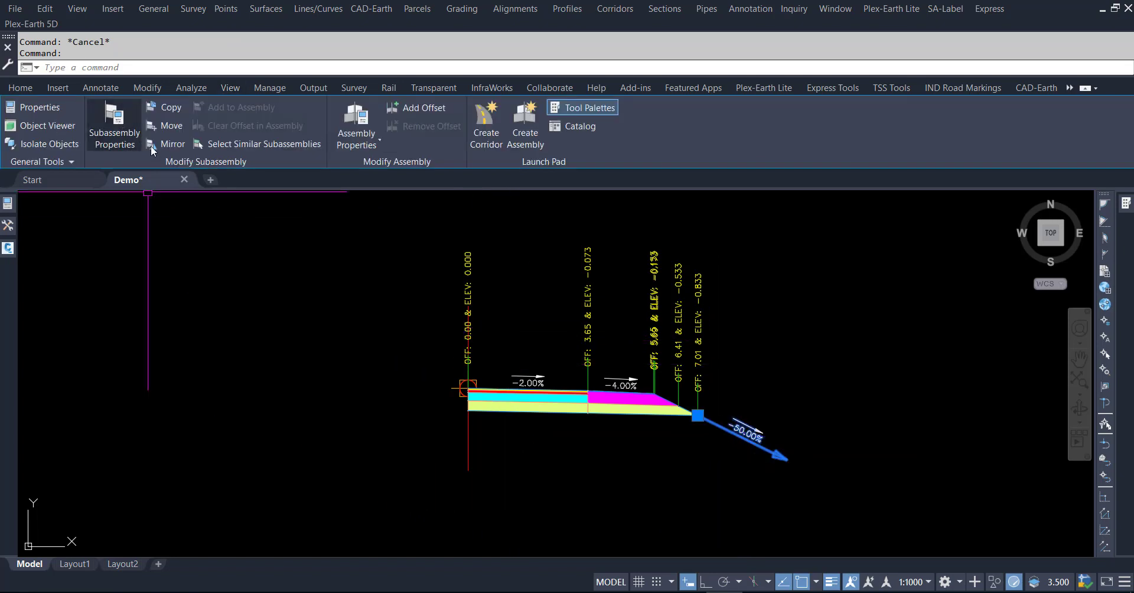
left_click(139, 139)
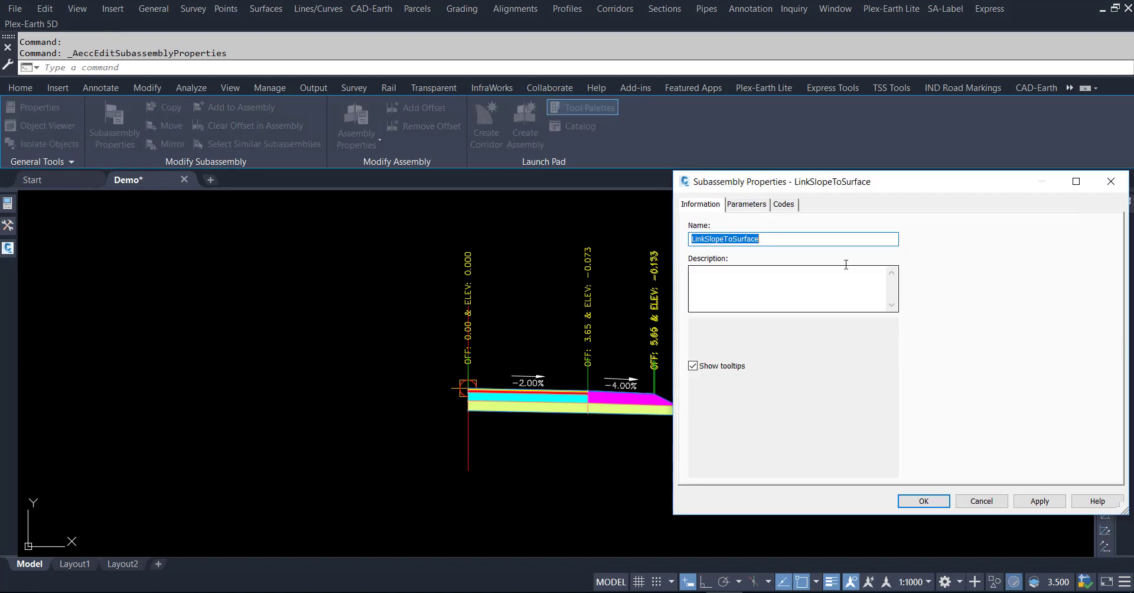
left_click(785, 203)
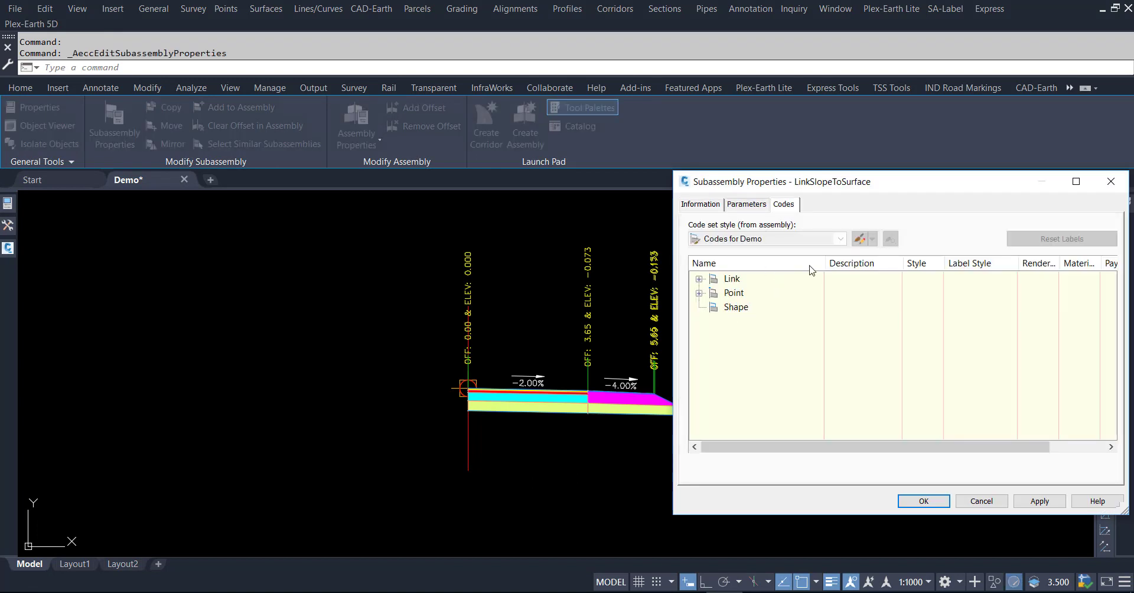
left_click(699, 278)
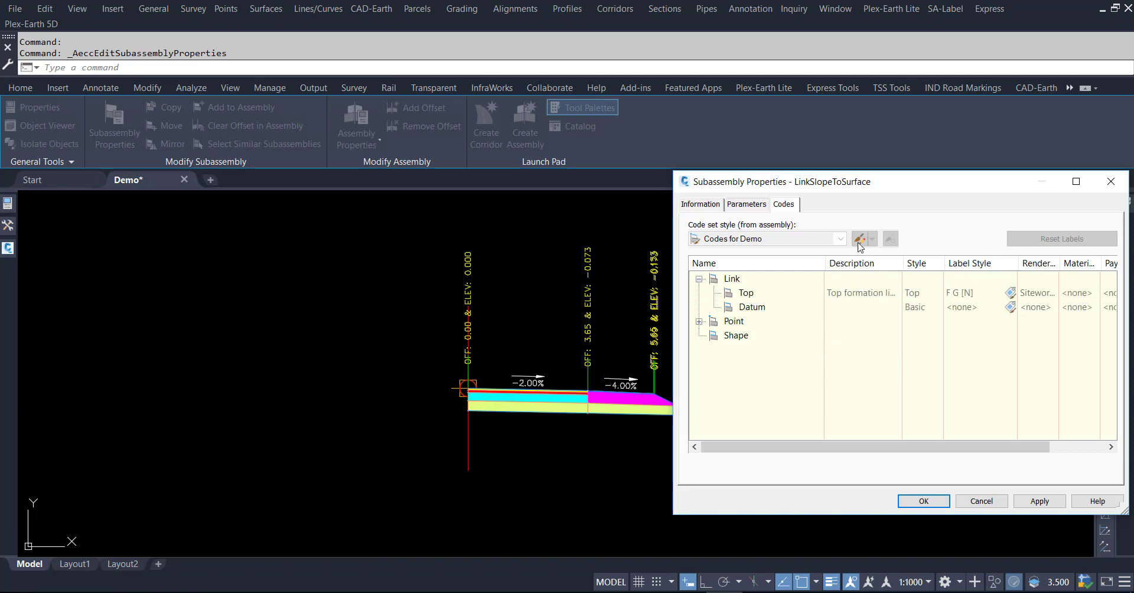
left_click(985, 504)
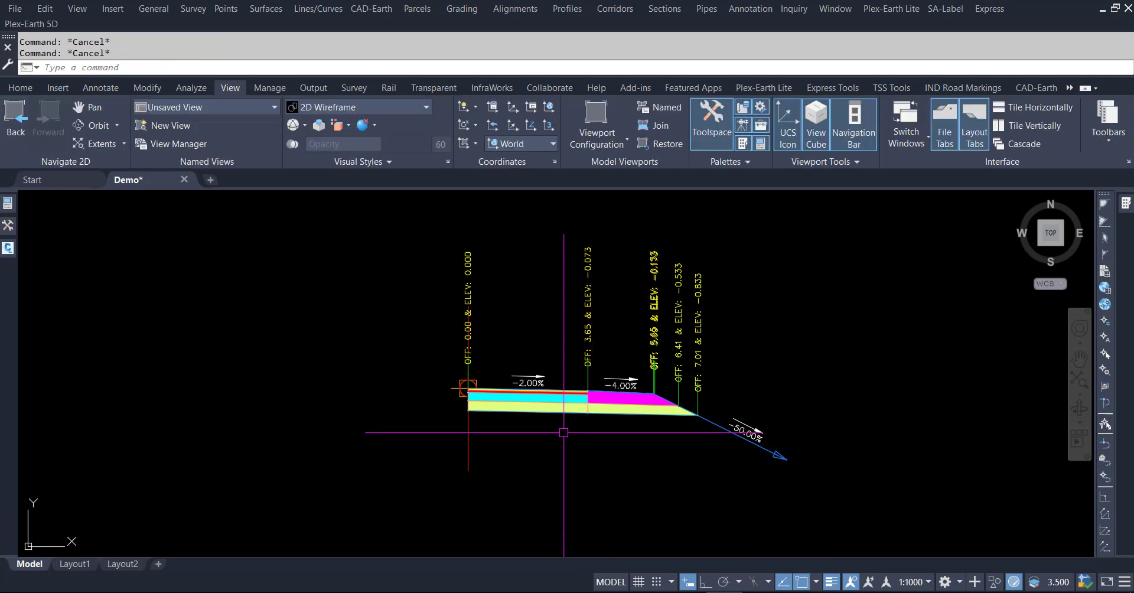
Mirror the right lane, shoulder and daylight link about the assembly marker, then select the left lane
left_click(611, 443)
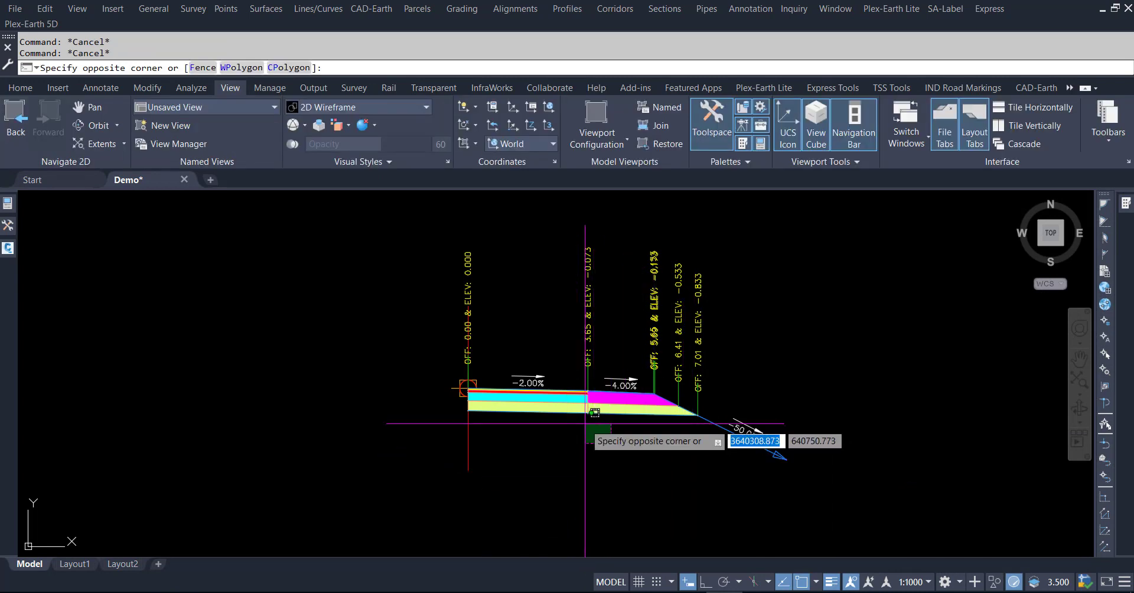
left_click(571, 407)
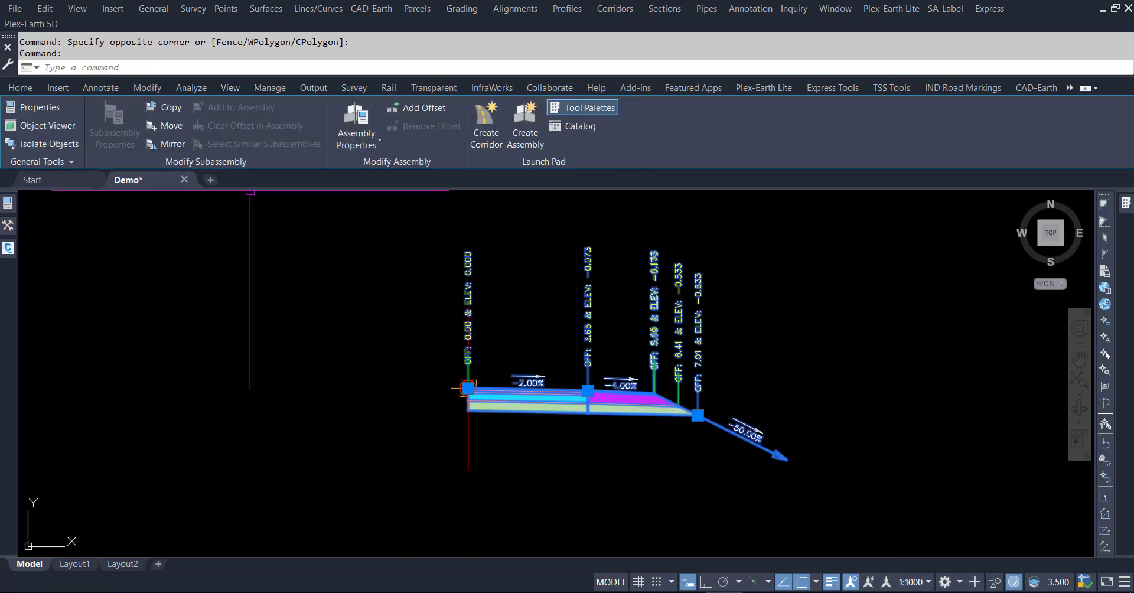
left_click(166, 143)
left_click(468, 388)
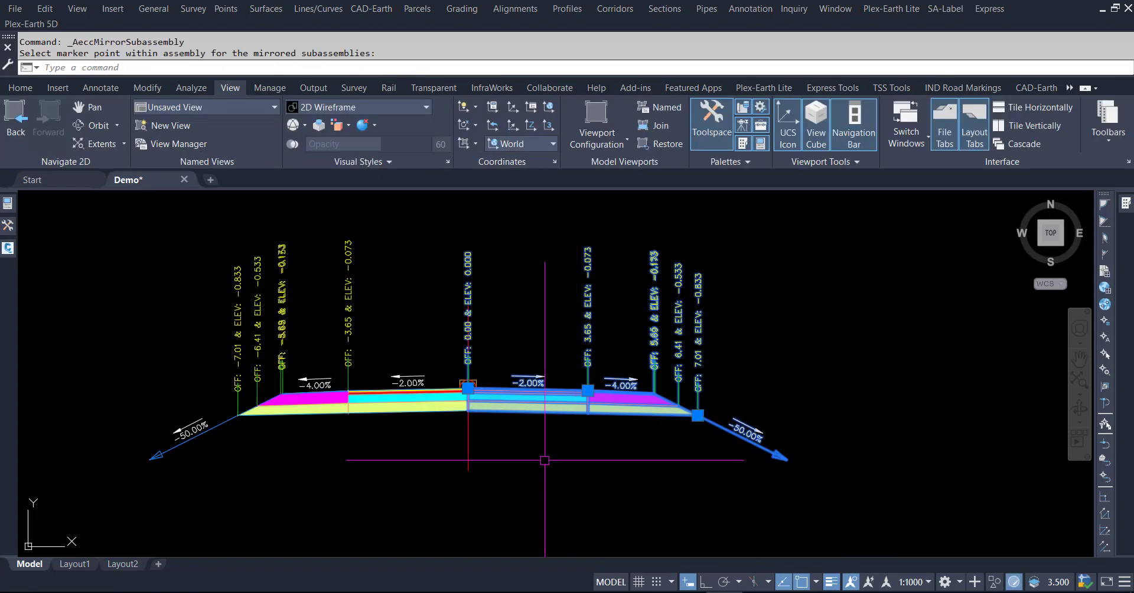
key("Escape")
key("Escape")
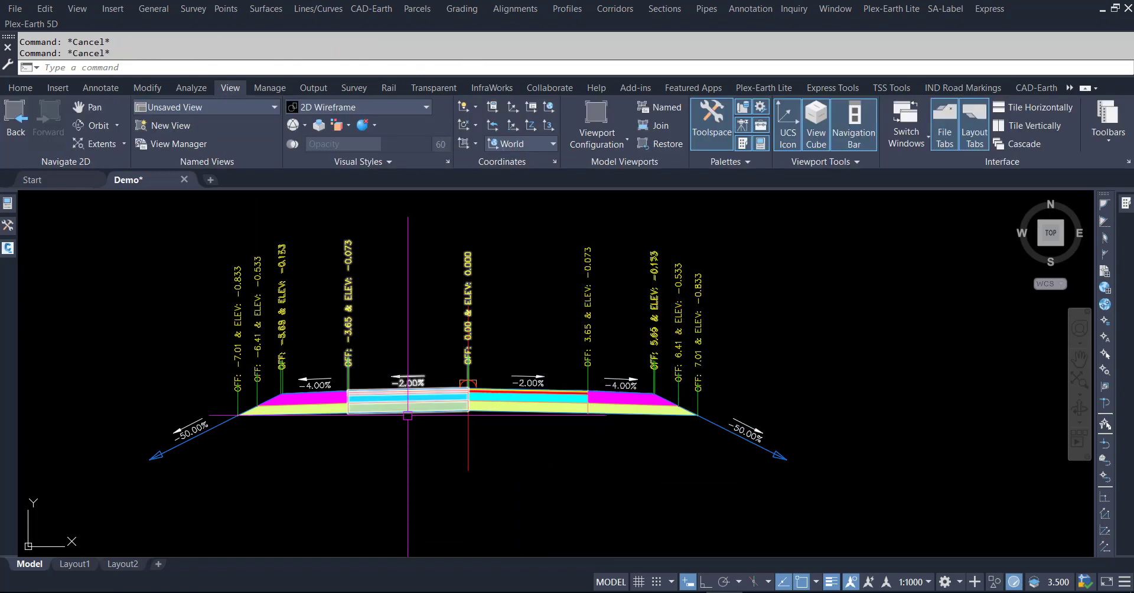
left_click(407, 414)
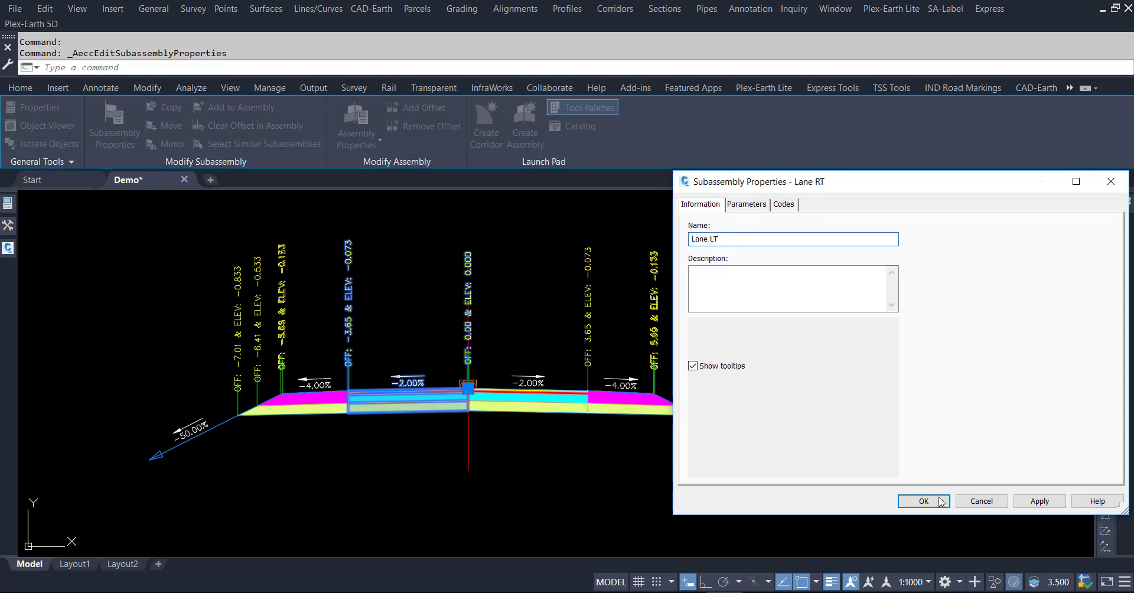
Set the left lane's superelevation to Left Outside Lane Slope, then select the left shoulder
left_click(761, 206)
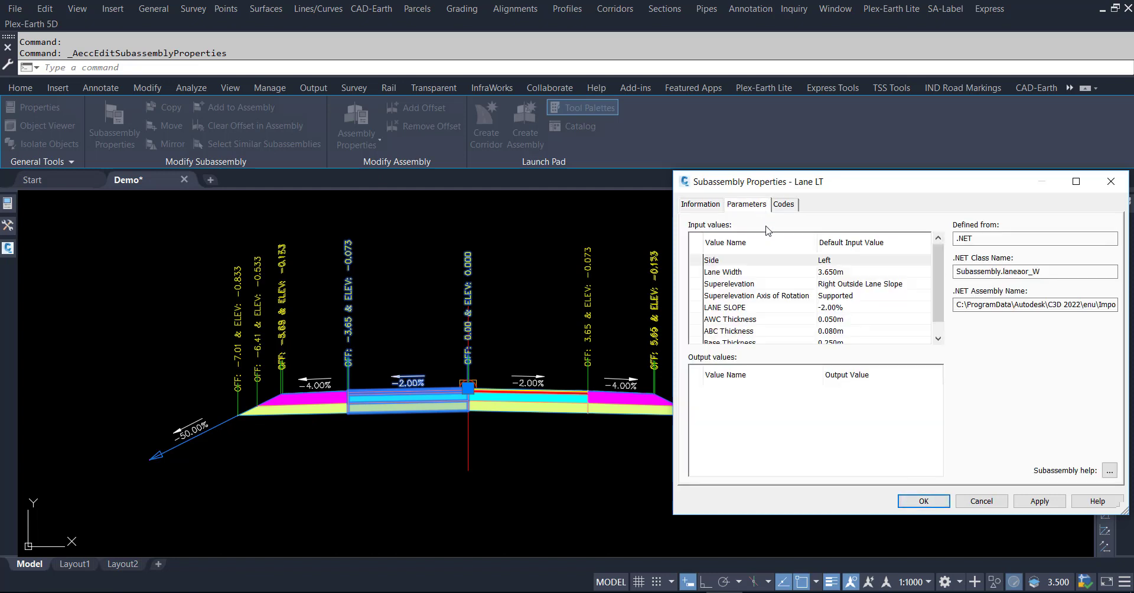
double_click(867, 284)
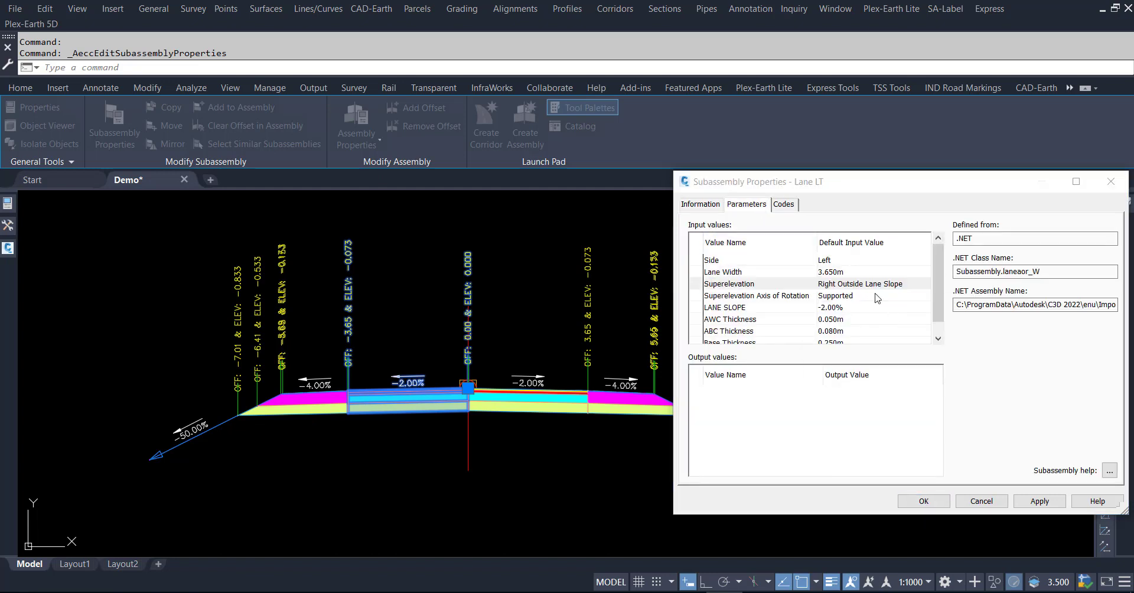
left_click(882, 342)
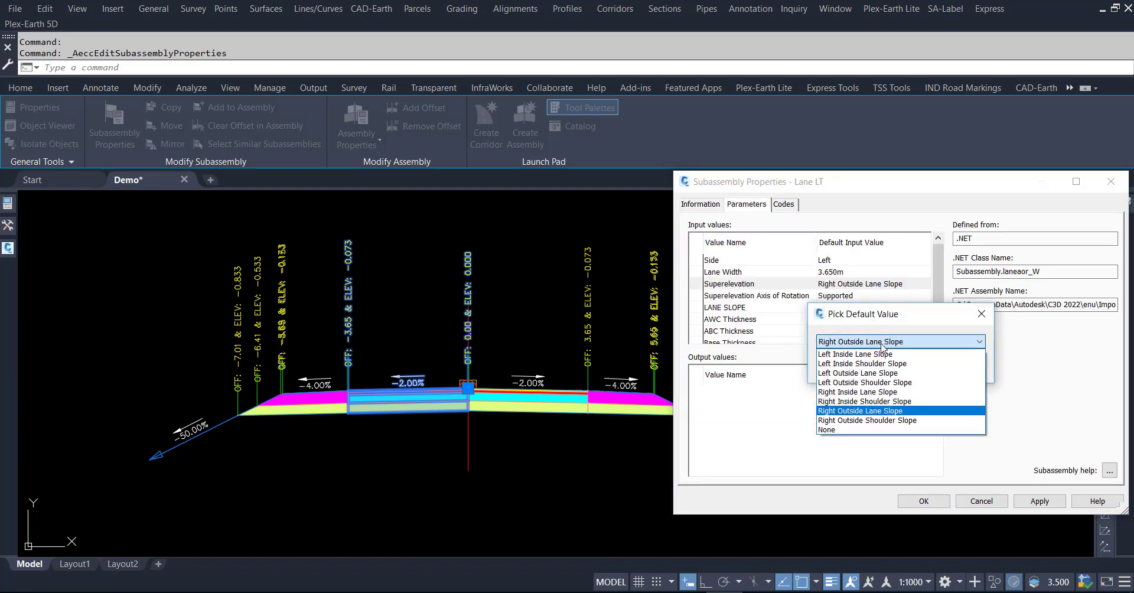
left_click(863, 372)
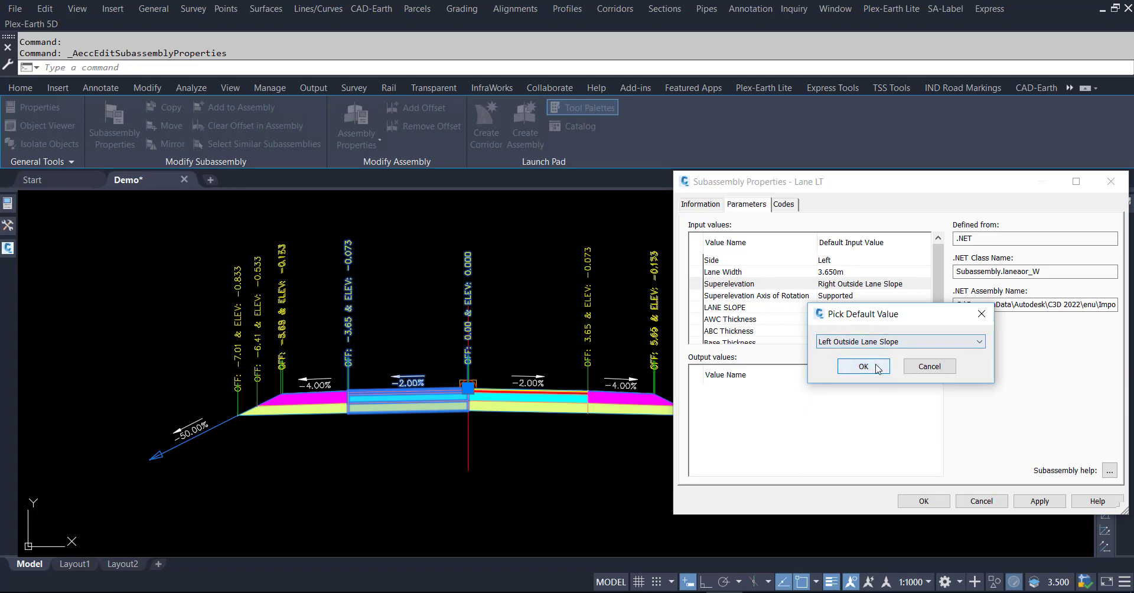
left_click(864, 367)
left_click(924, 501)
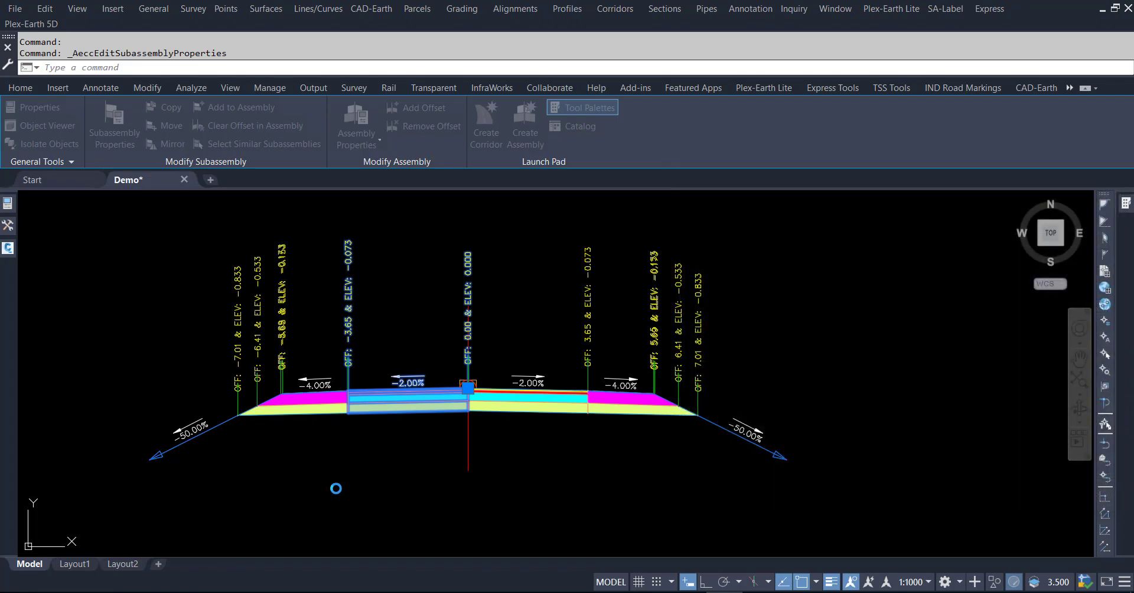
key("Escape")
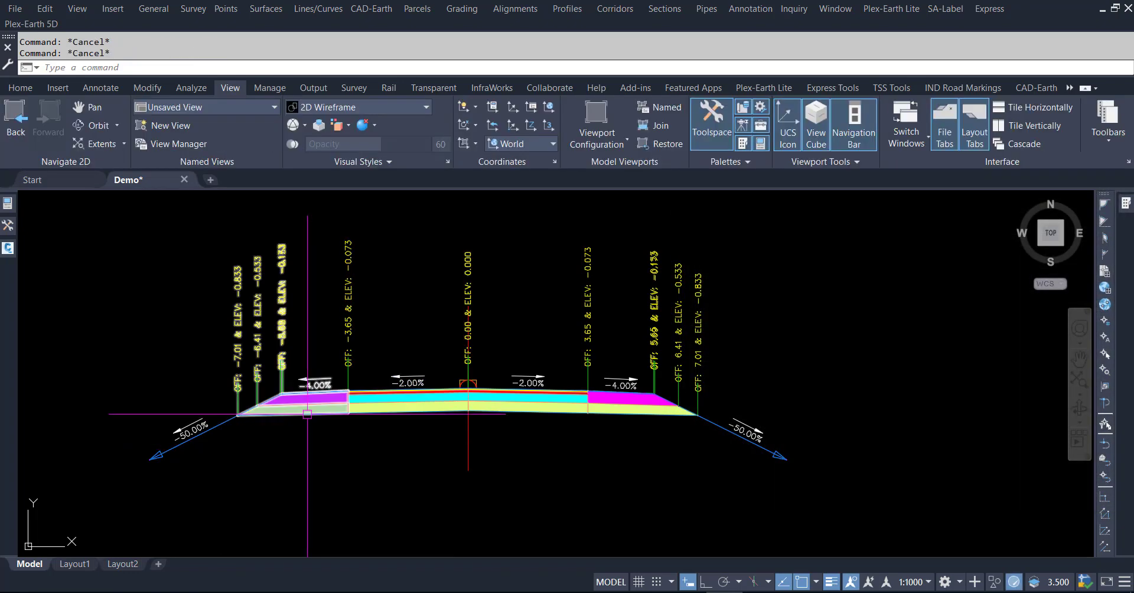
left_click(307, 408)
left_click(114, 122)
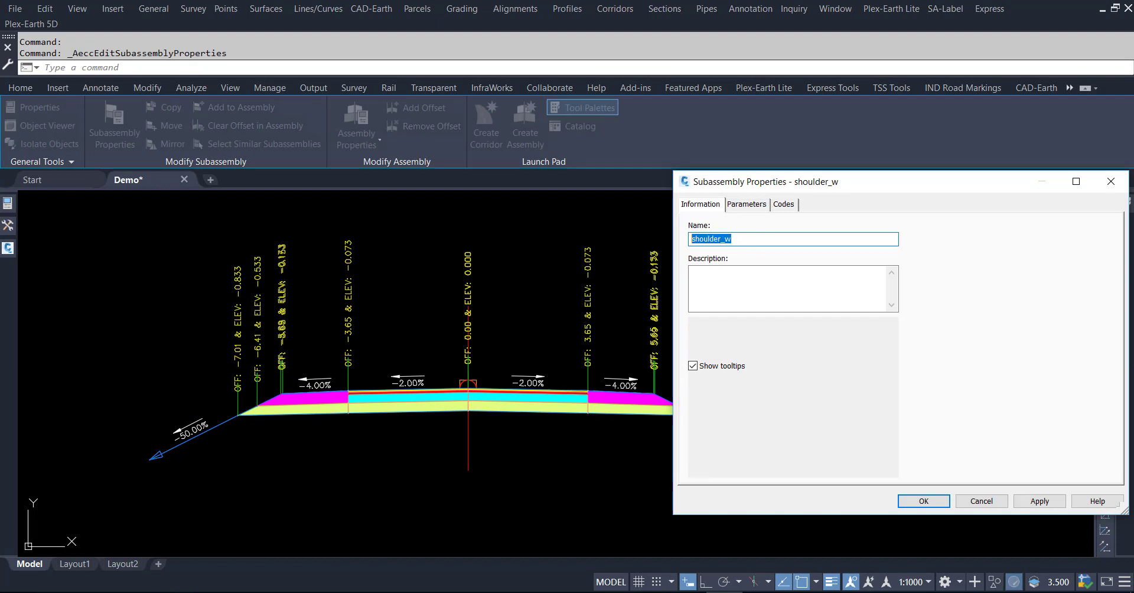
Name the left shoulder SH LT with Left Outside Shoulder Slope superelevation, and recentre the assembly
type("SH LT")
left_click(760, 205)
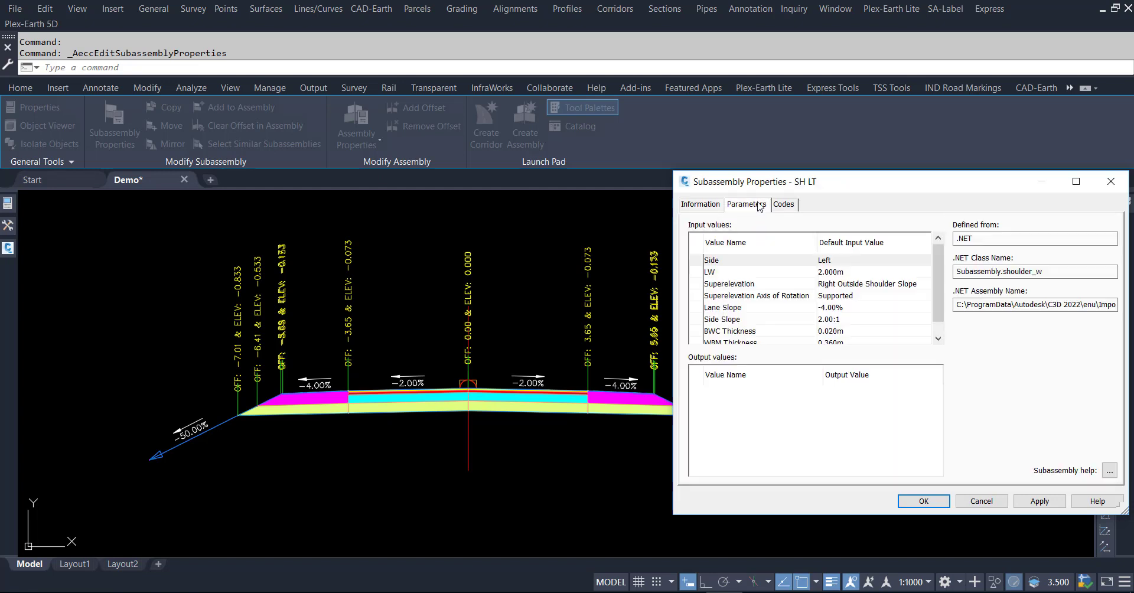
double_click(847, 287)
left_click(883, 342)
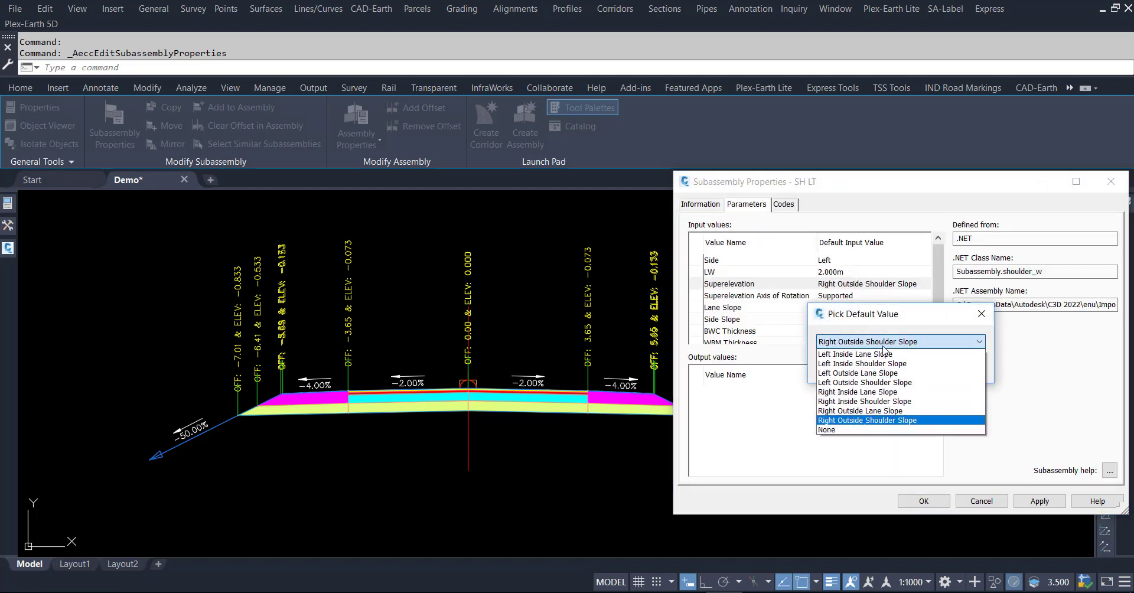
left_click(900, 383)
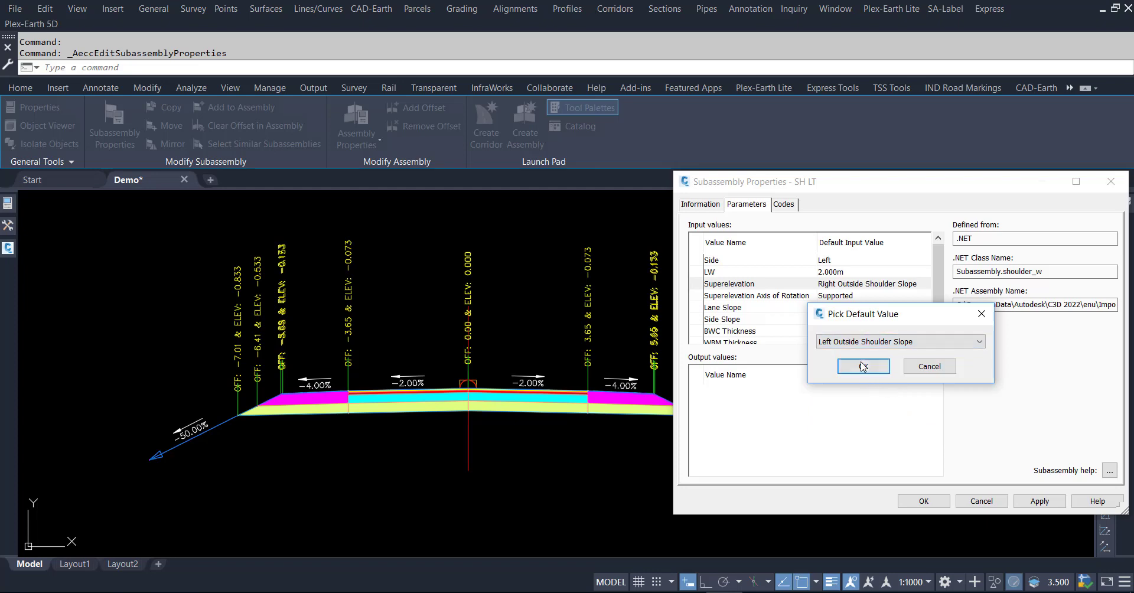
left_click(863, 367)
left_click(1040, 501)
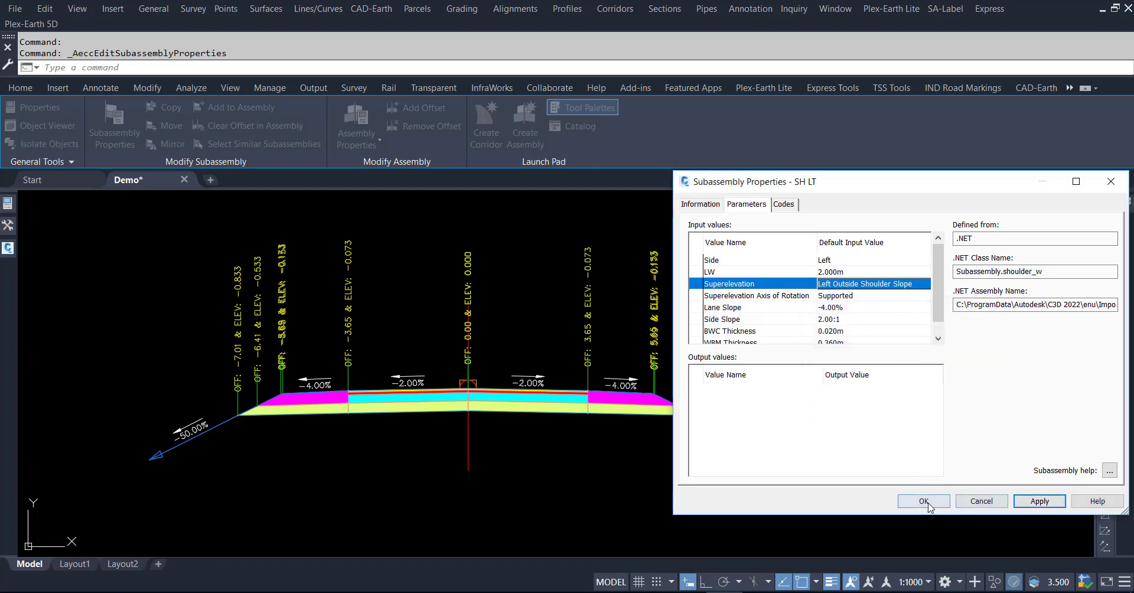
left_click(923, 501)
key("Escape")
key("Escape")
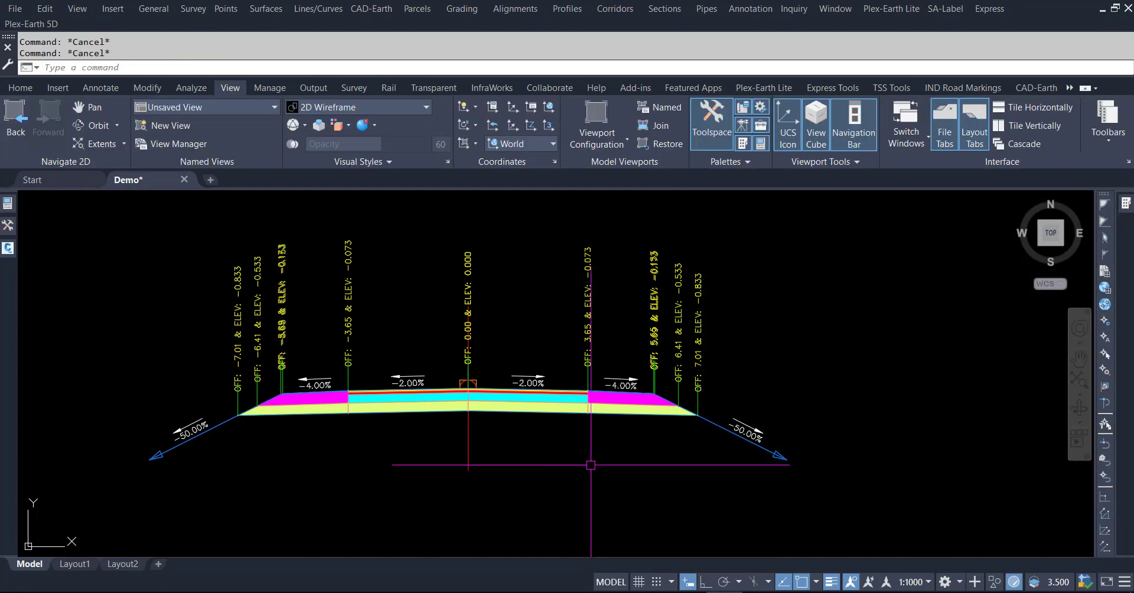
middle_click_drag(589, 463, 704, 481)
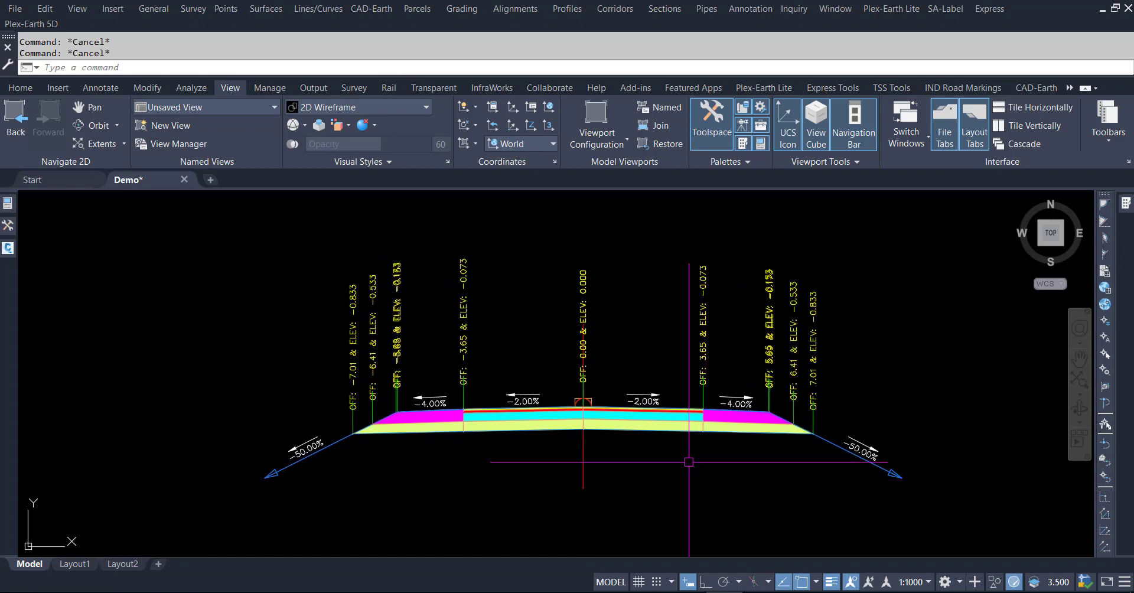